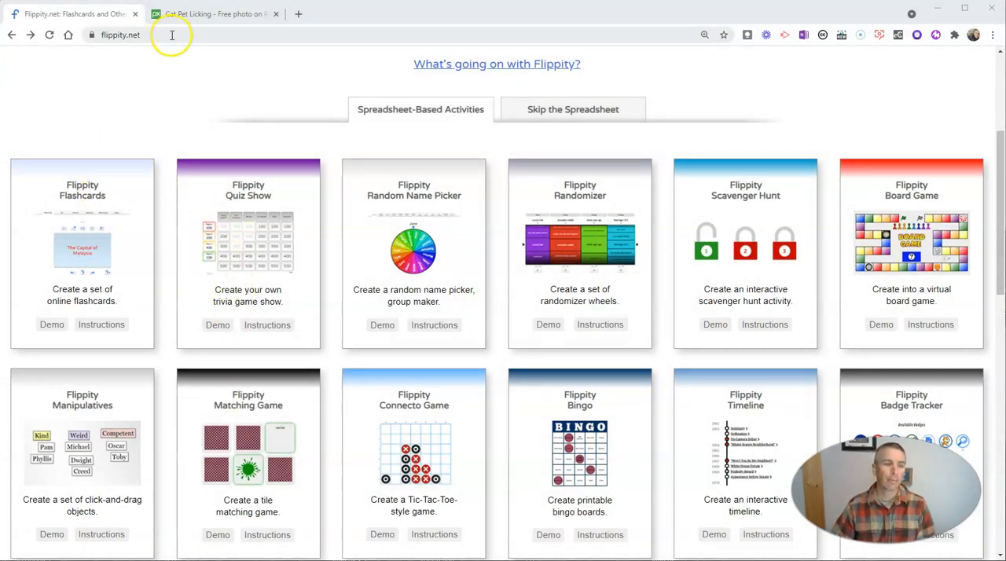
Open the Flippity Flashcards instructions and make a copy of the Google Sheets flashcards template.
{"action": "left_click", "coordinate": [106, 327]}
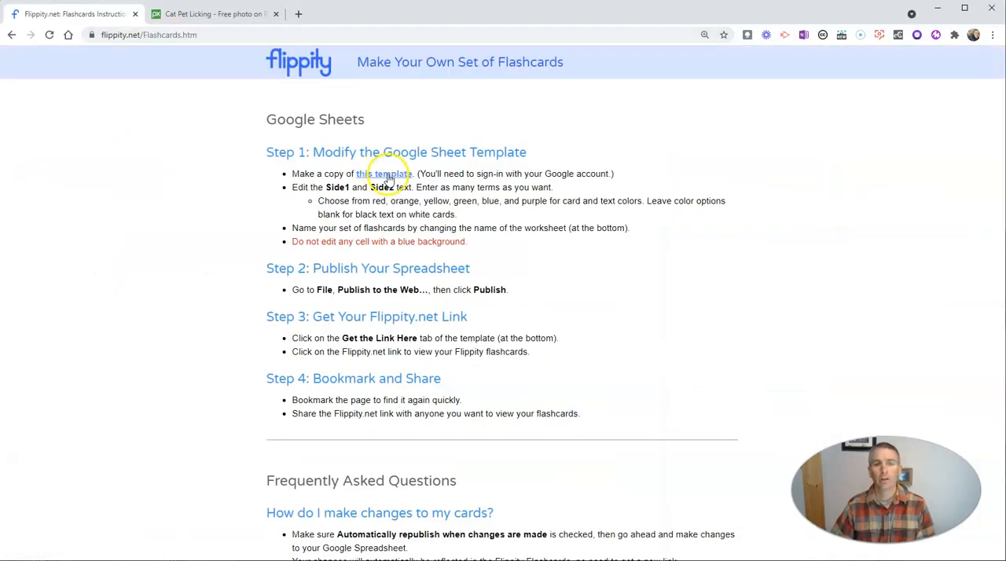
{"action": "left_click", "coordinate": [388, 175]}
{"action": "left_click", "coordinate": [312, 268]}
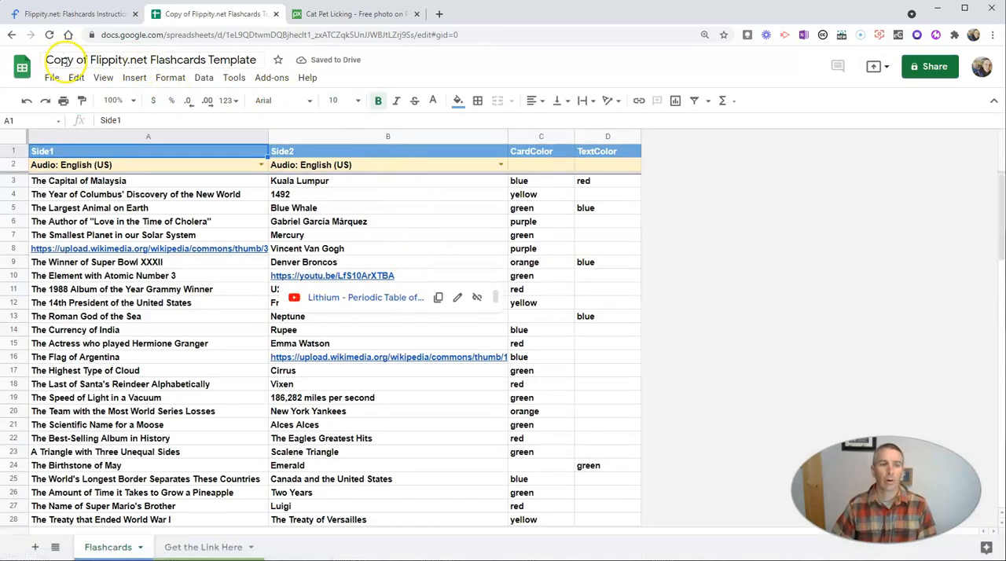
Rename the copied spreadsheet as "Fun Practice Flashcards".
{"action": "left_click", "coordinate": [85, 60]}
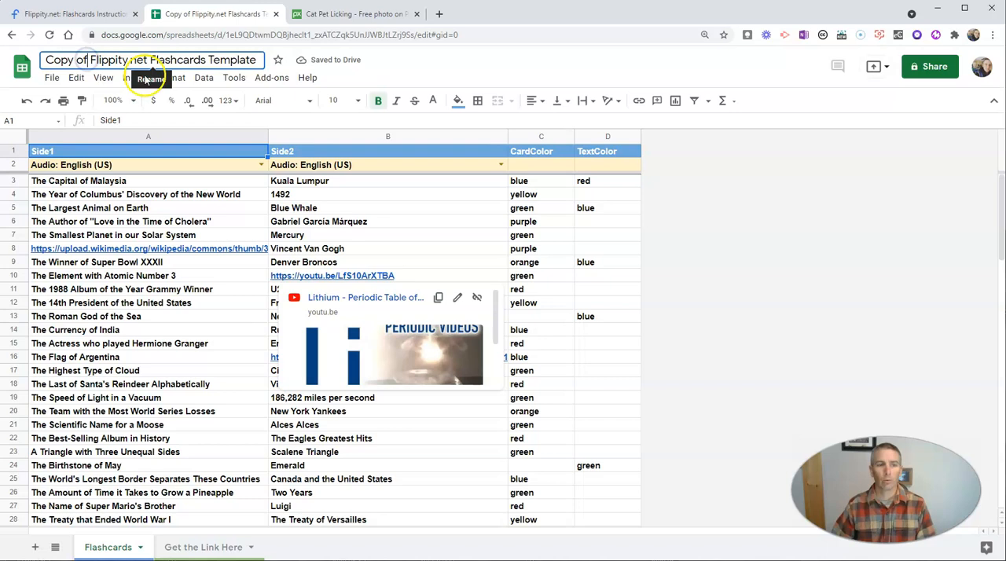
{"action": "key", "text": "ctrl+a"}
{"action": "type", "text": "Fun "}
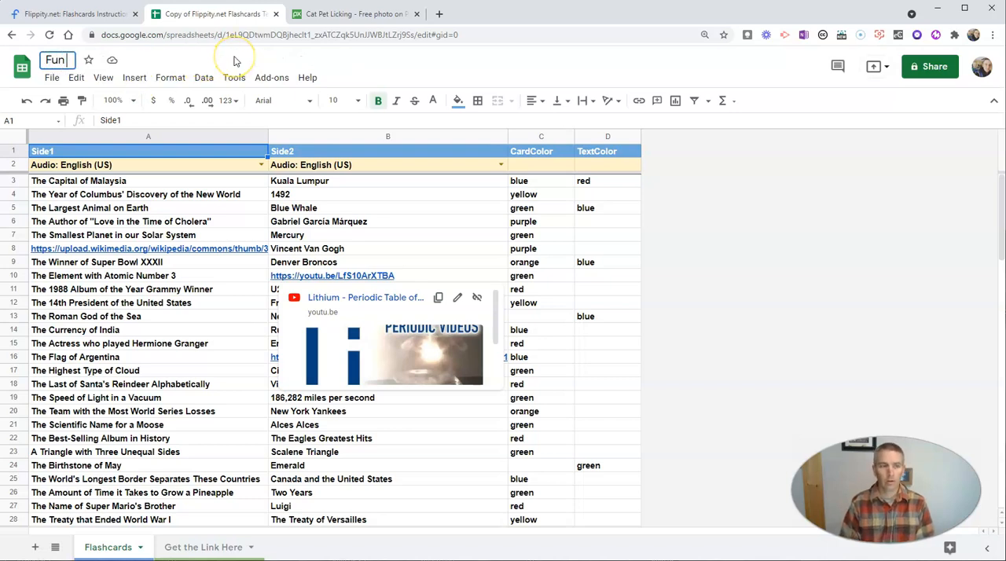
{"action": "type", "text": "Practice"}
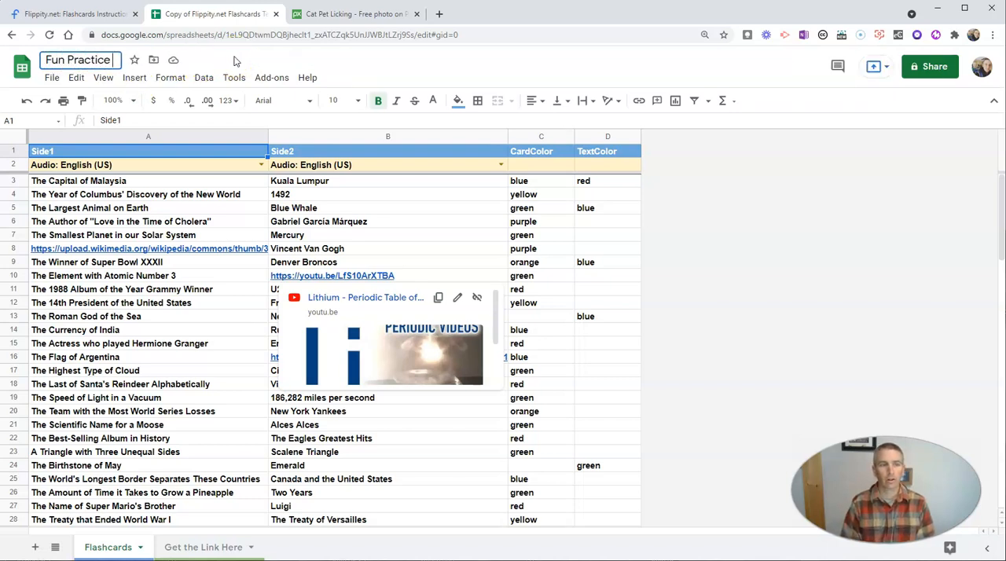
{"action": "type", "text": " Flashcards"}
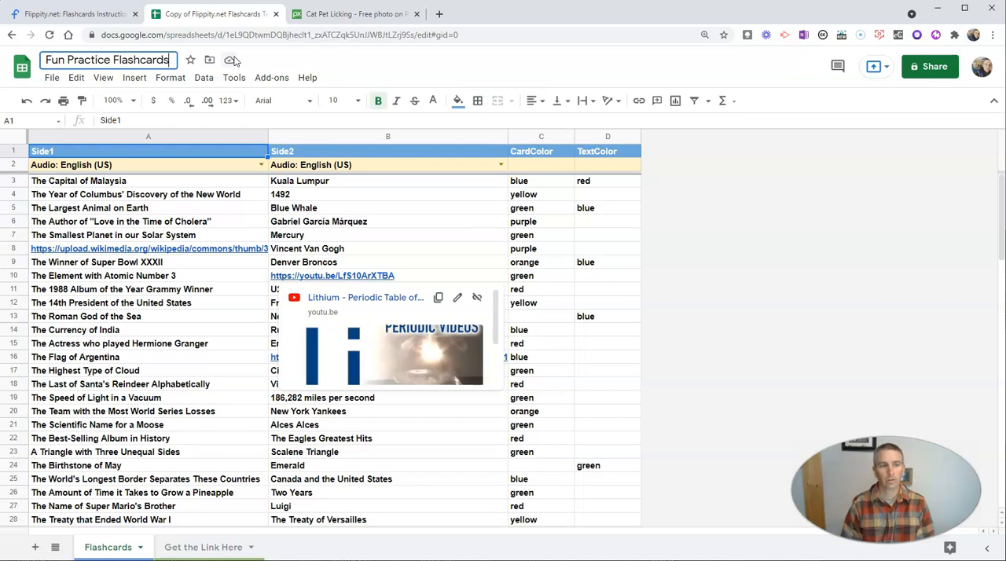
Examine the audio language options available for the Side1 column without changing the selection.
{"action": "left_click", "coordinate": [144, 184]}
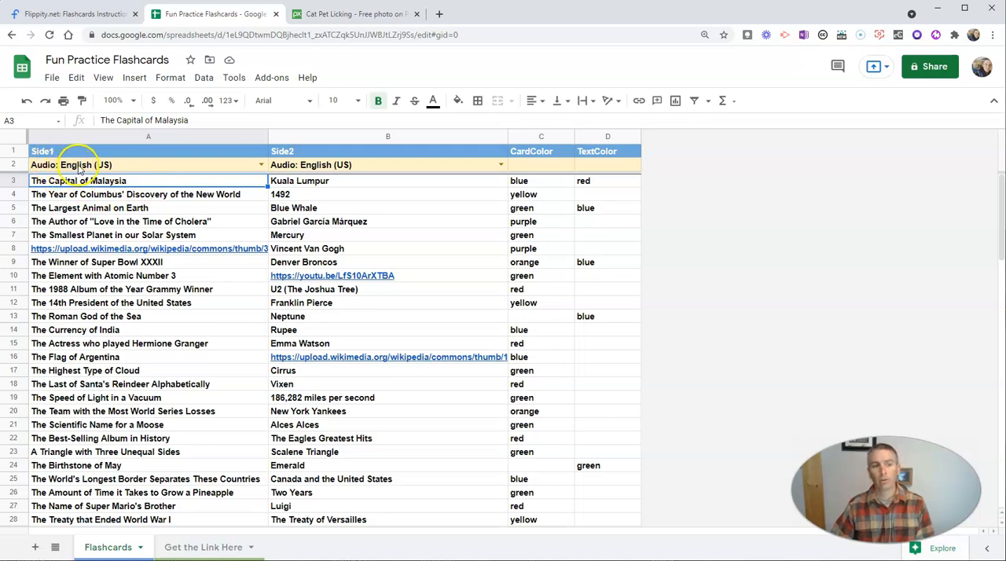
{"action": "left_click", "coordinate": [261, 166]}
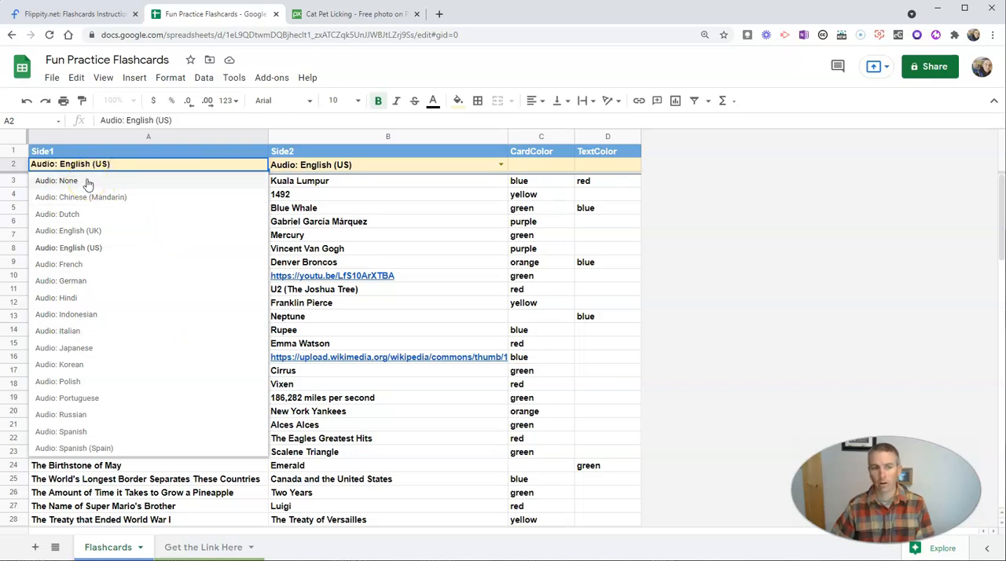
{"action": "left_click", "coordinate": [376, 208]}
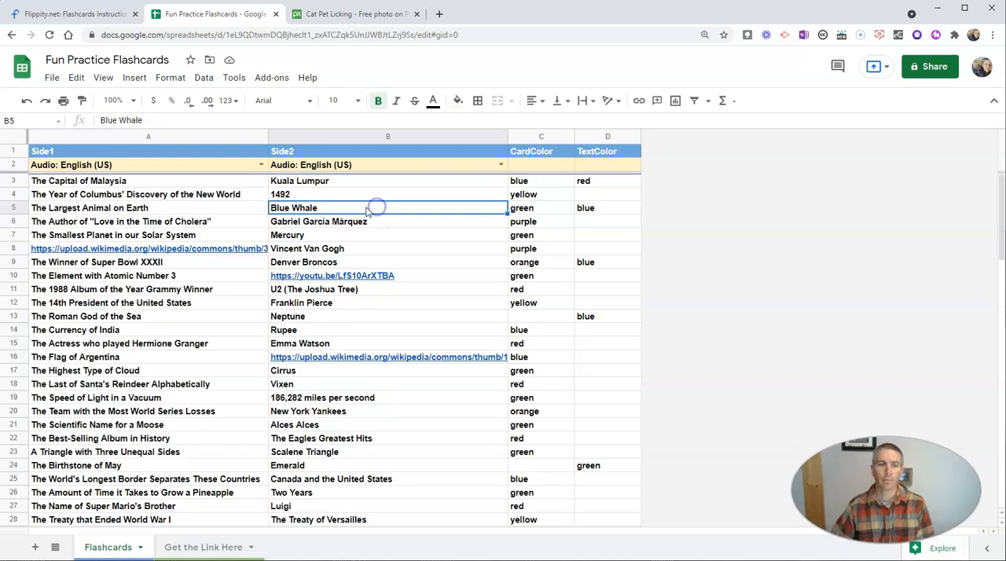
Delete the template's sample flashcards in rows 3 to 29.
{"action": "left_click", "coordinate": [179, 195]}
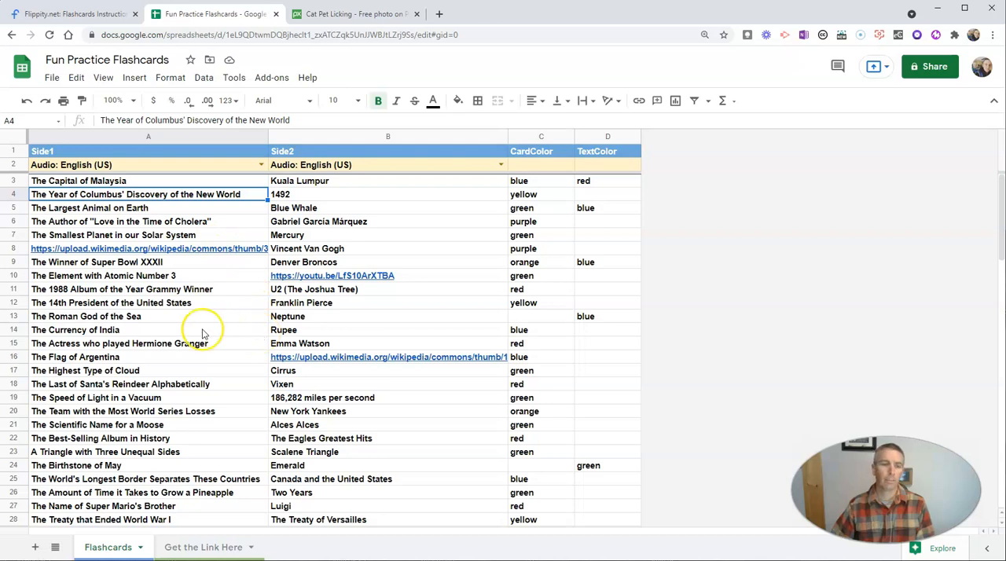
{"action": "left_click", "coordinate": [247, 196]}
{"action": "left_click", "coordinate": [244, 183]}
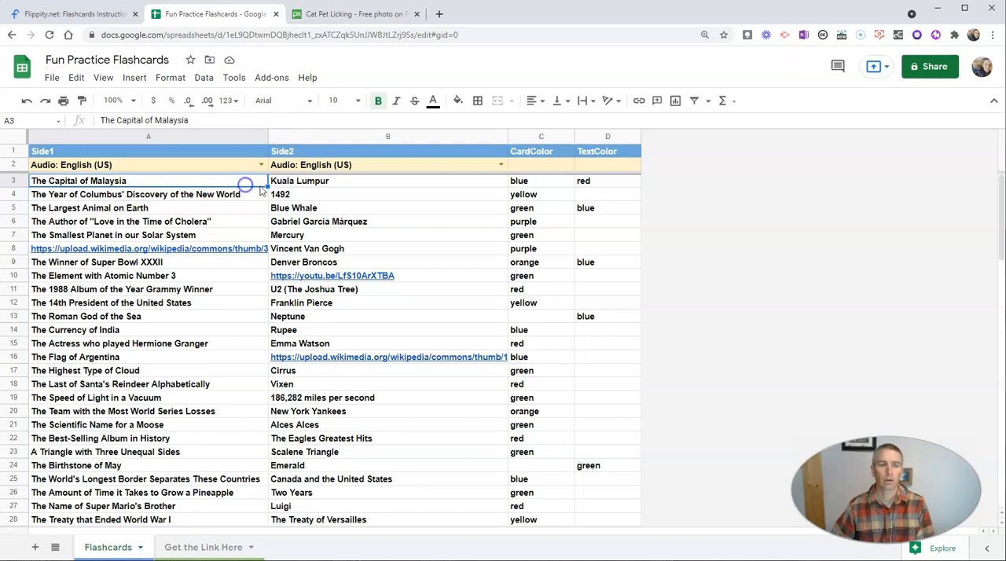
{"action": "scroll", "coordinate": [255, 523], "scroll_direction": "down", "scroll_amount": 3}
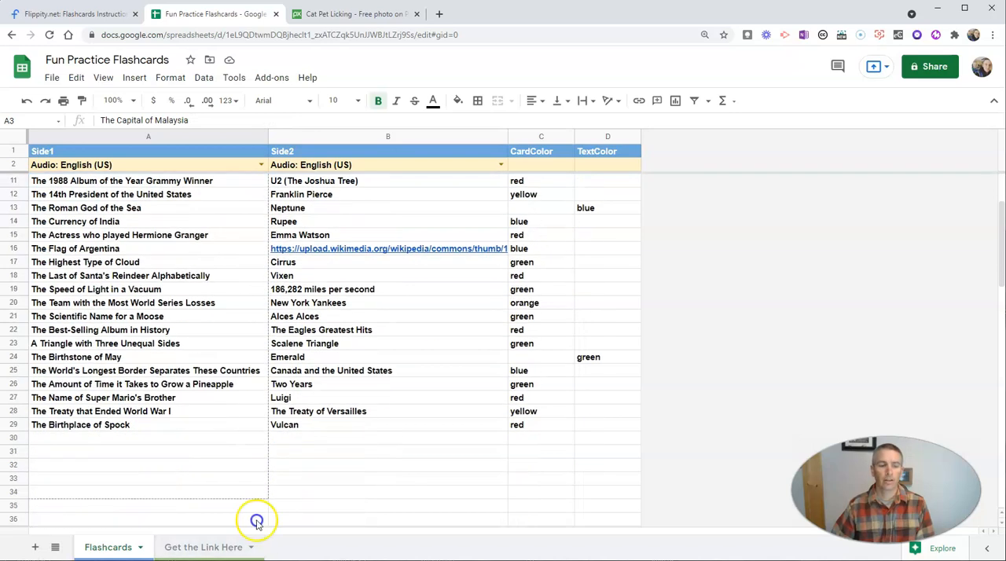
{"action": "left_click_drag", "start_coordinate": [245, 428], "coordinate": [245, 428]}
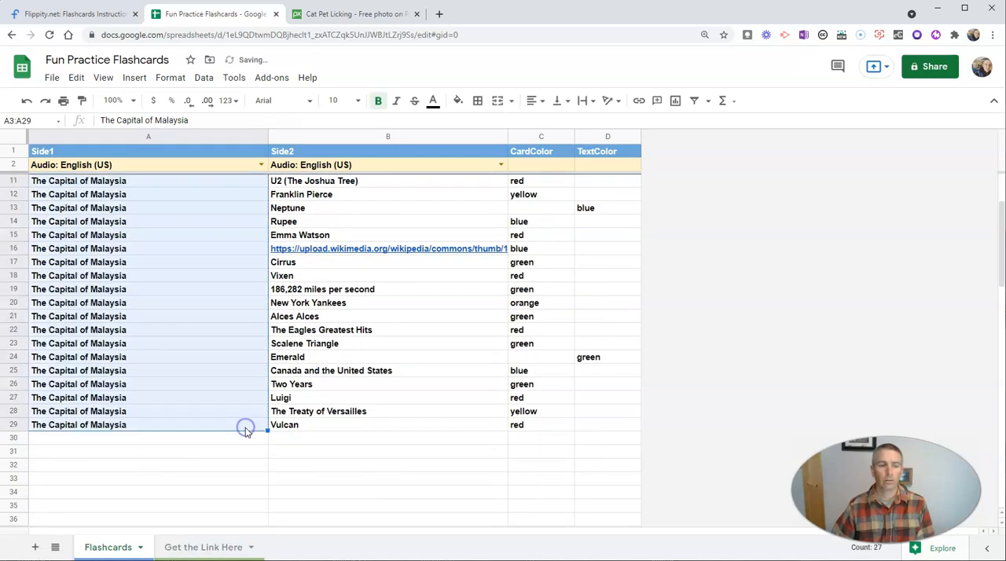
{"action": "right_click", "coordinate": [171, 301]}
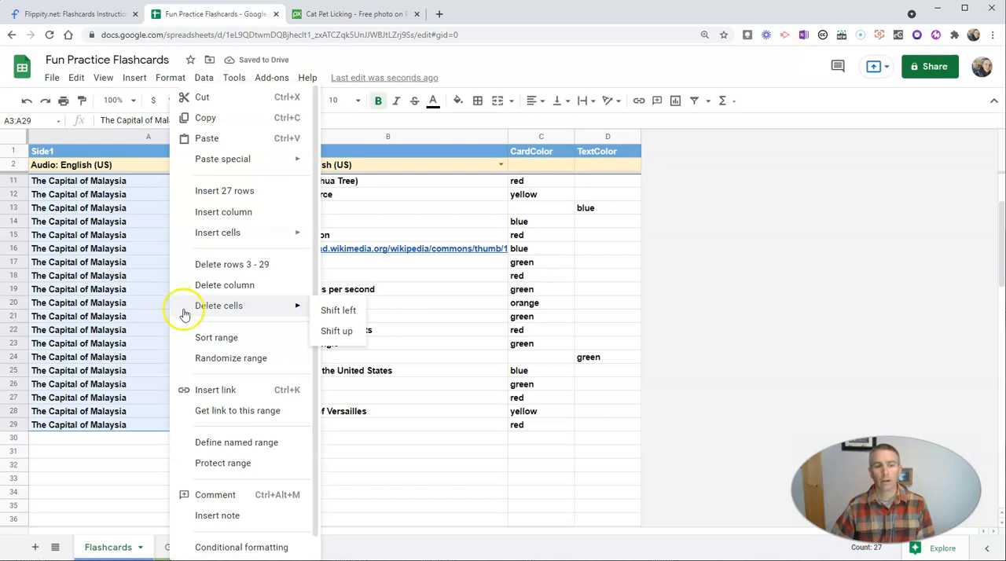
{"action": "left_click", "coordinate": [246, 269]}
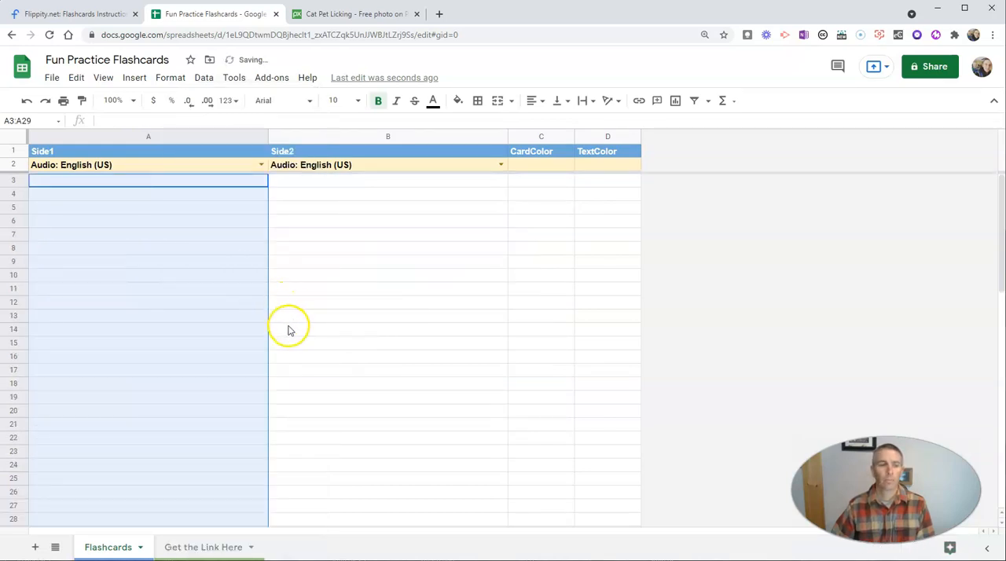
Create the first flashcard in row 3 with "The capital of Maine" on Side1, "Augusta" on Side2 and the card color blue.
{"action": "left_click", "coordinate": [75, 182]}
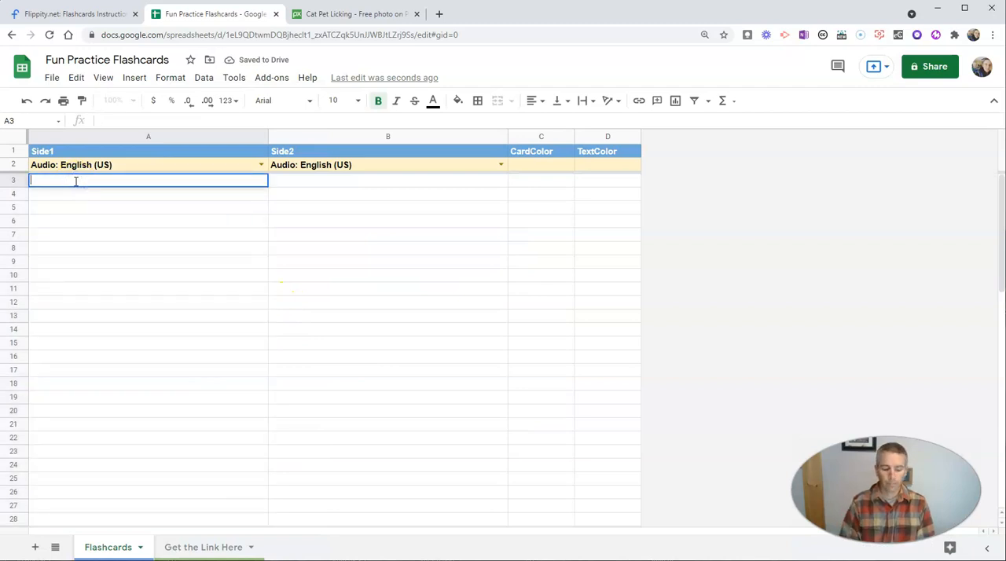
{"action": "type", "text": "Captial"}
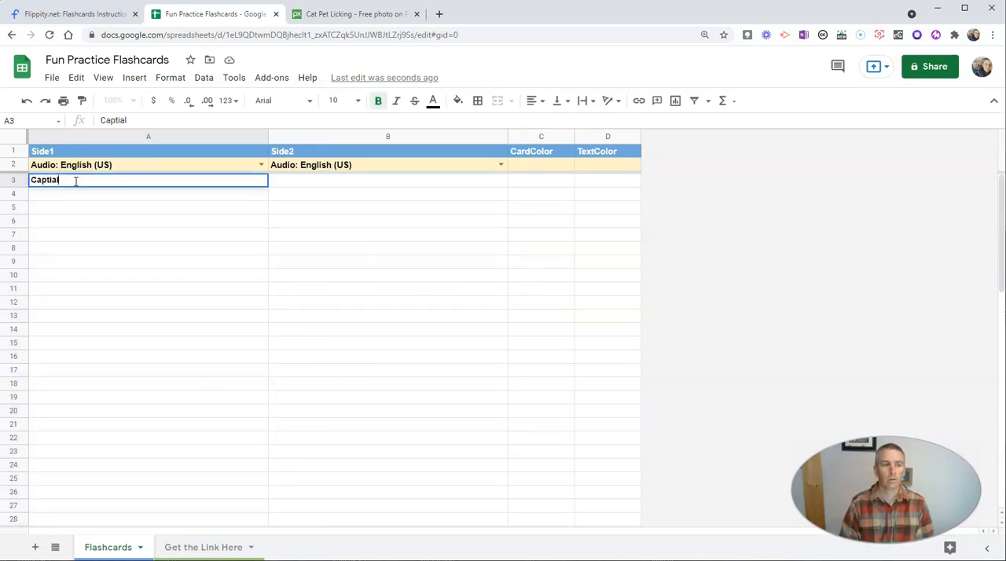
{"action": "type", "text": "The capi"}
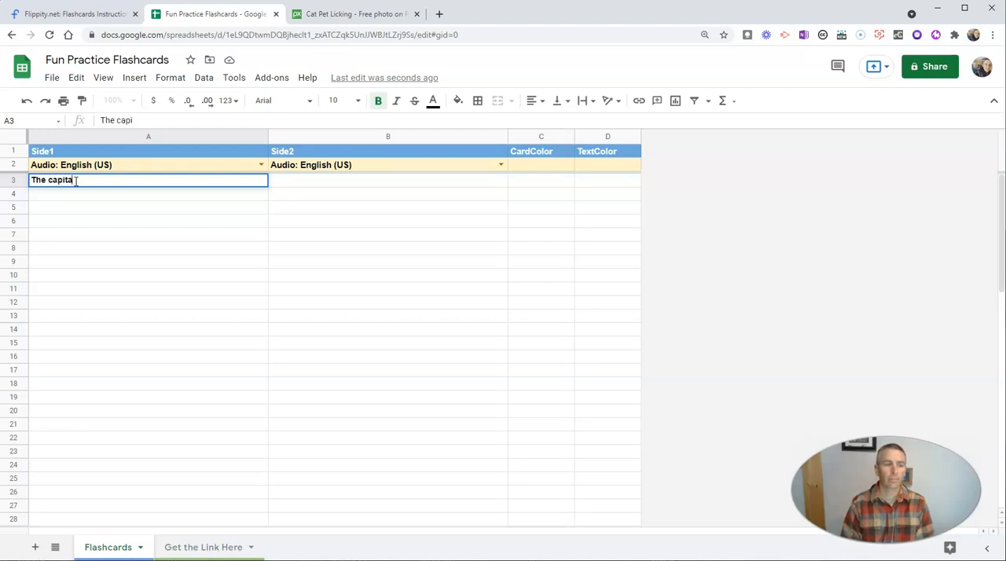
{"action": "key", "text": "Tab"}
{"action": "type", "text": "Augusta"}
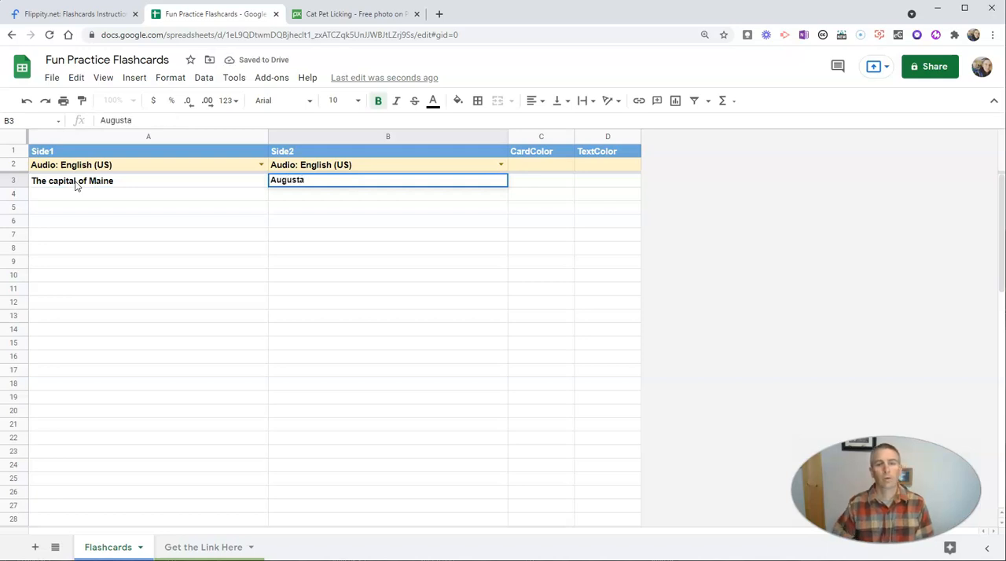
{"action": "left_click", "coordinate": [553, 182]}
{"action": "type", "text": "blue"}
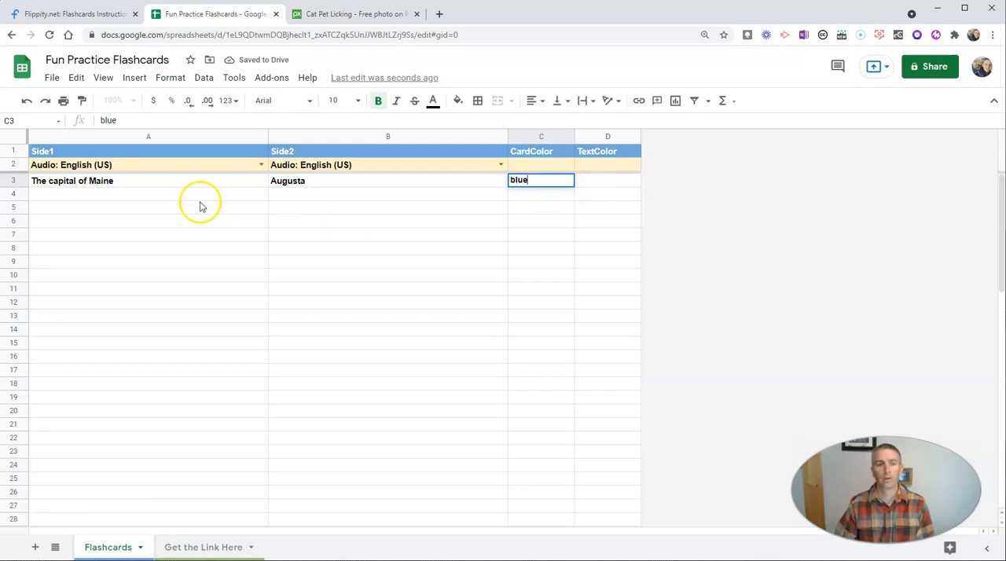
{"action": "left_click", "coordinate": [590, 183]}
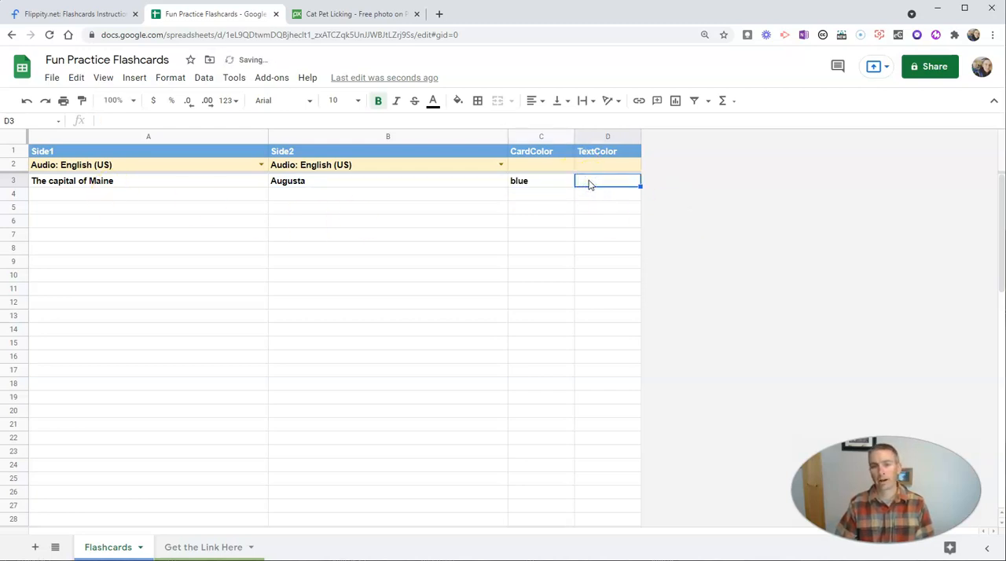
Enter "The capital of the United States" as Side1 and "Washington, DC" as Side2 in row 4.
{"action": "double_click", "coordinate": [154, 192]}
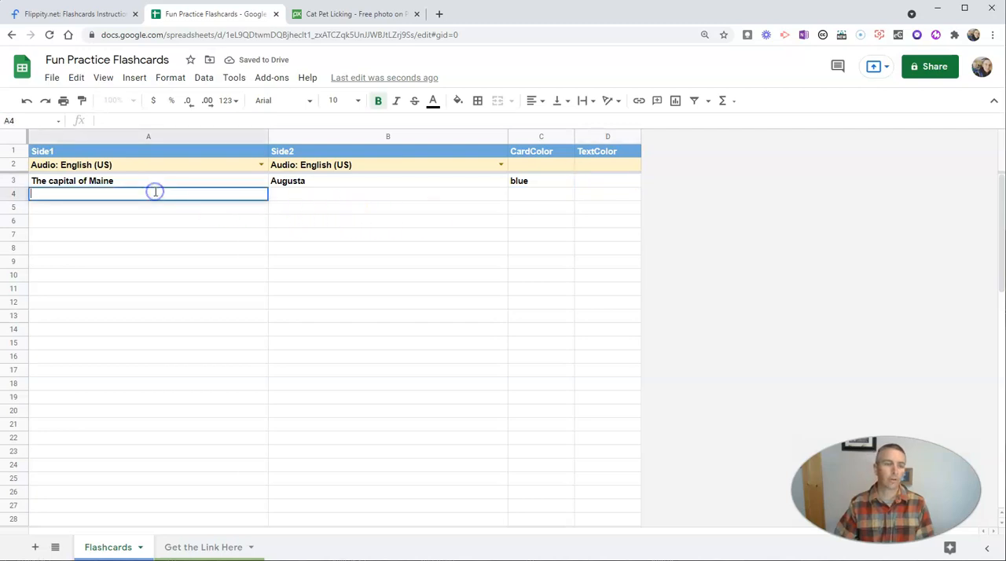
{"action": "type", "text": "The capital"}
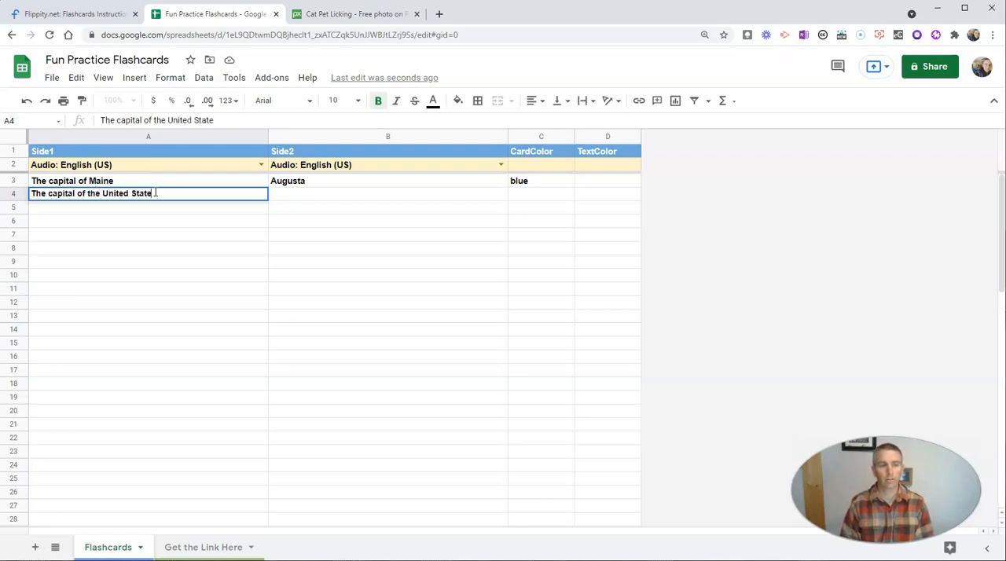
{"action": "type", "text": "of the United States"}
{"action": "key", "text": "Tab"}
{"action": "type", "text": "Washington, DC"}
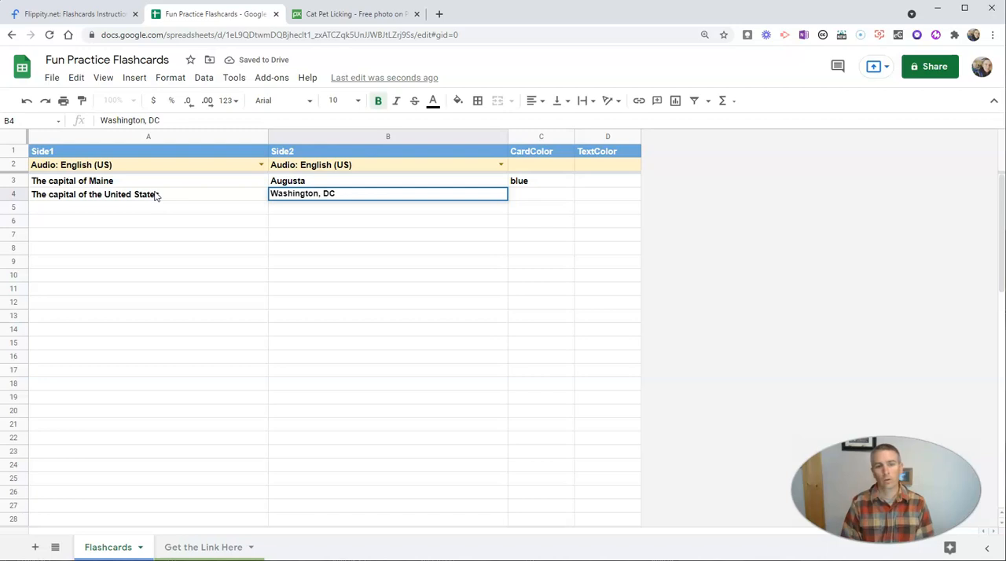
Set the card color of the Washington, DC flashcard to green.
{"action": "key", "text": "Tab"}
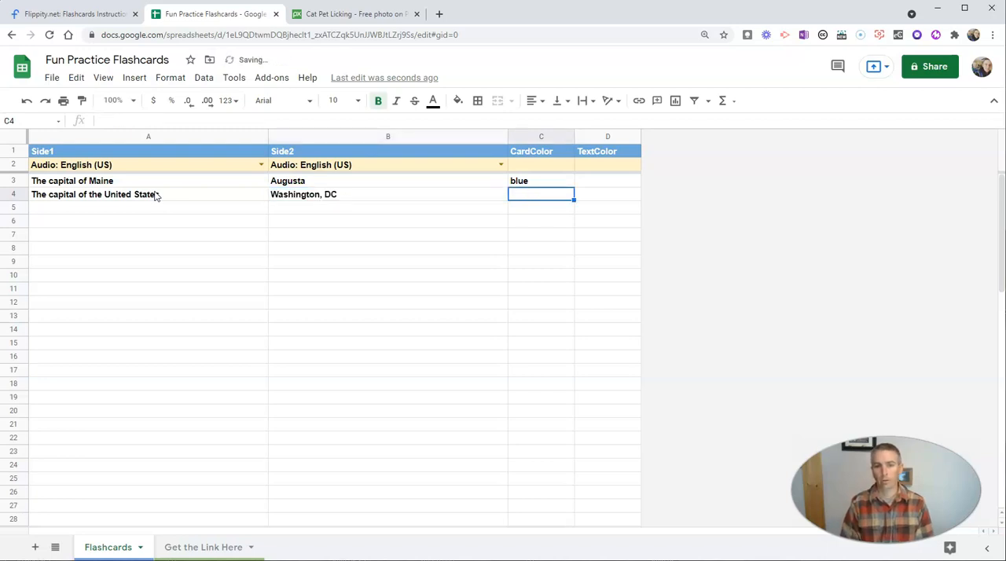
{"action": "type", "text": "org"}
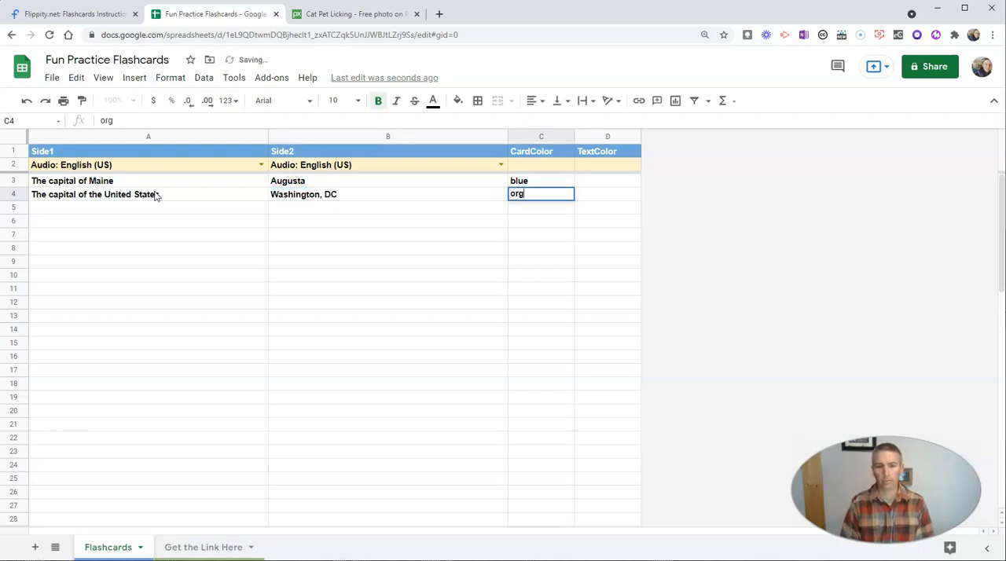
{"action": "type", "text": "r"}
{"action": "key", "text": "BackSpace"}
{"action": "key", "text": "BackSpace"}
{"action": "type", "text": "green"}
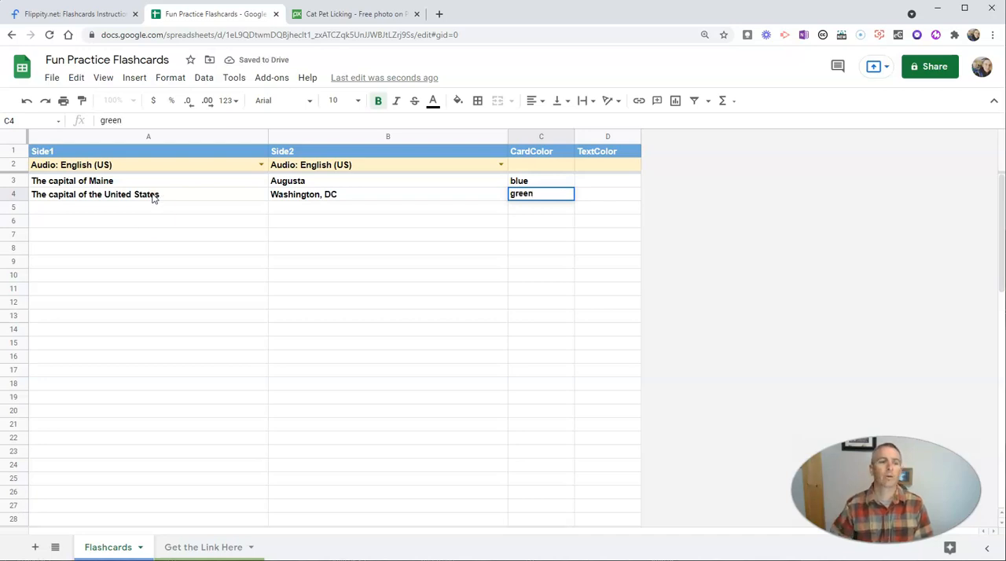
{"action": "left_click", "coordinate": [160, 210]}
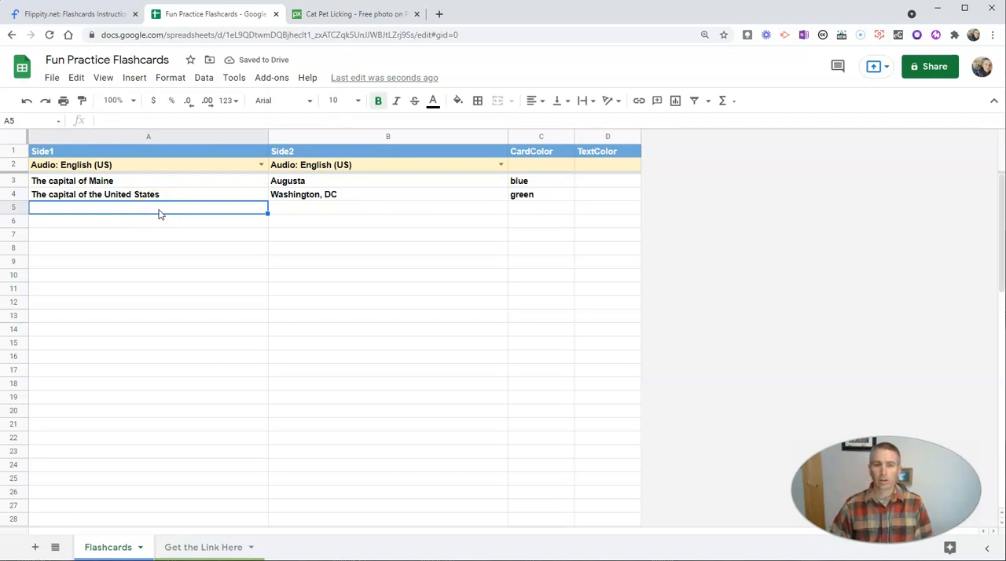
{"action": "double_click", "coordinate": [160, 211]}
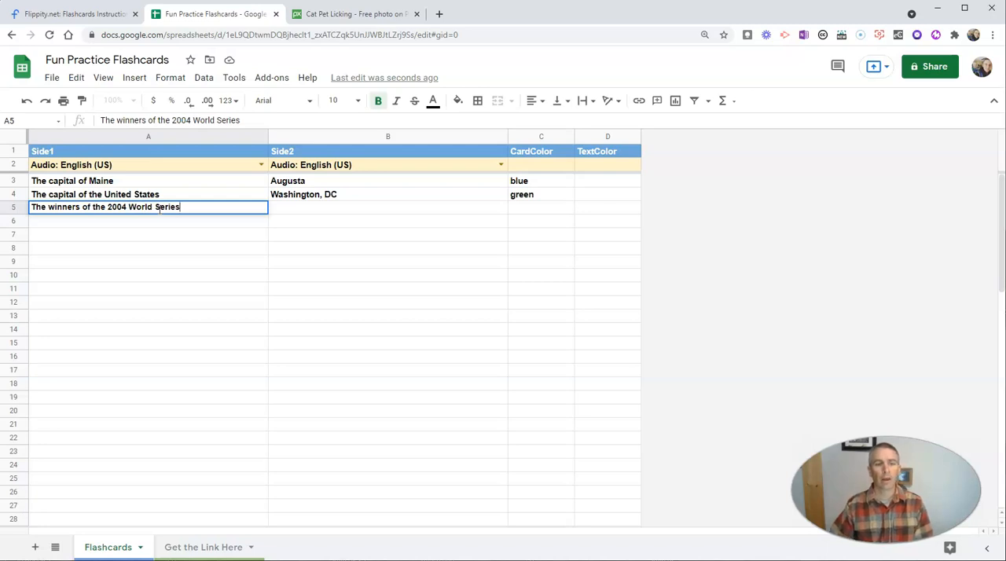
{"action": "double_click", "coordinate": [326, 208]}
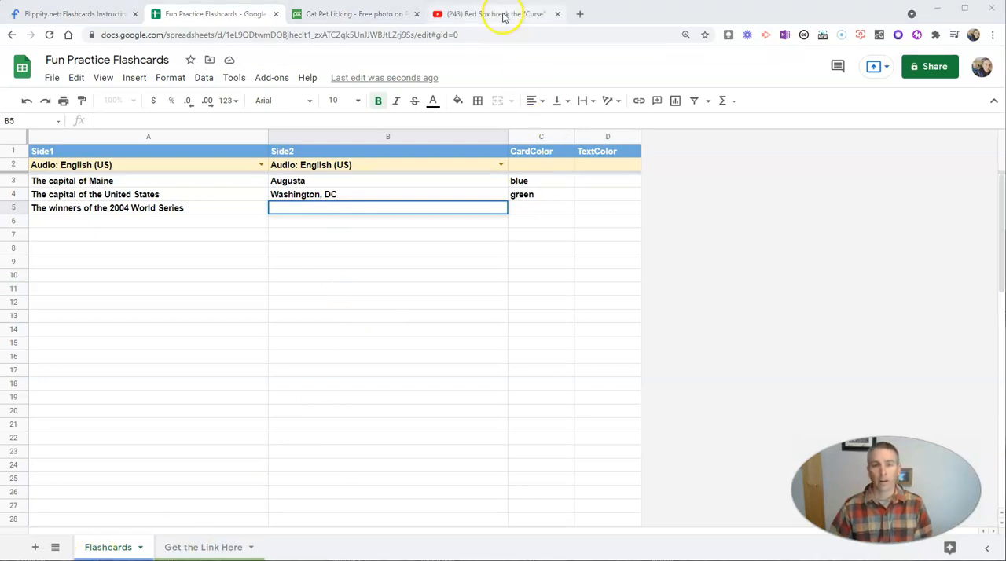
{"action": "left_click", "coordinate": [503, 16]}
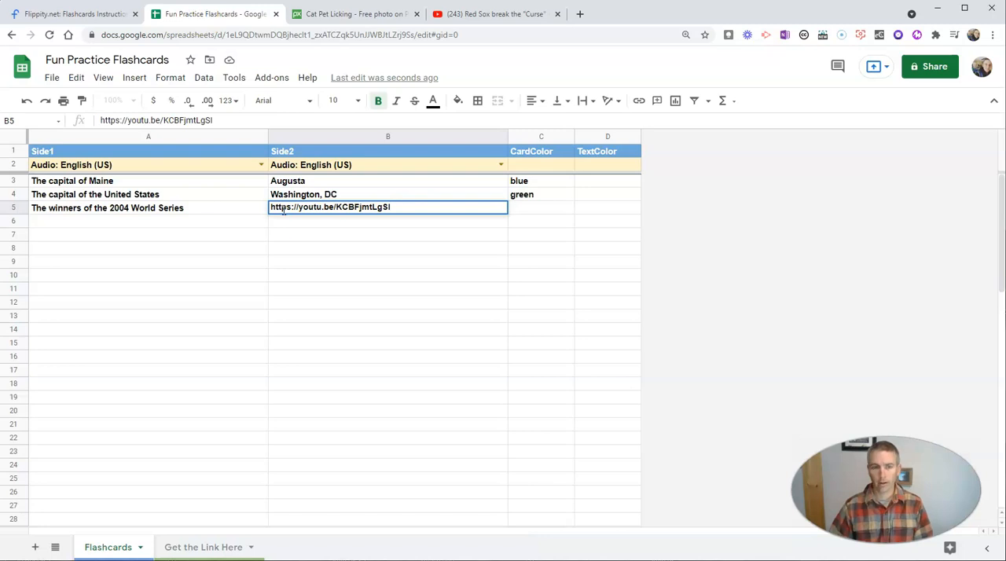
Start a Side1 entry in row 6, switch to the Pixabay cat photo page and copy the image's address.
{"action": "double_click", "coordinate": [197, 226]}
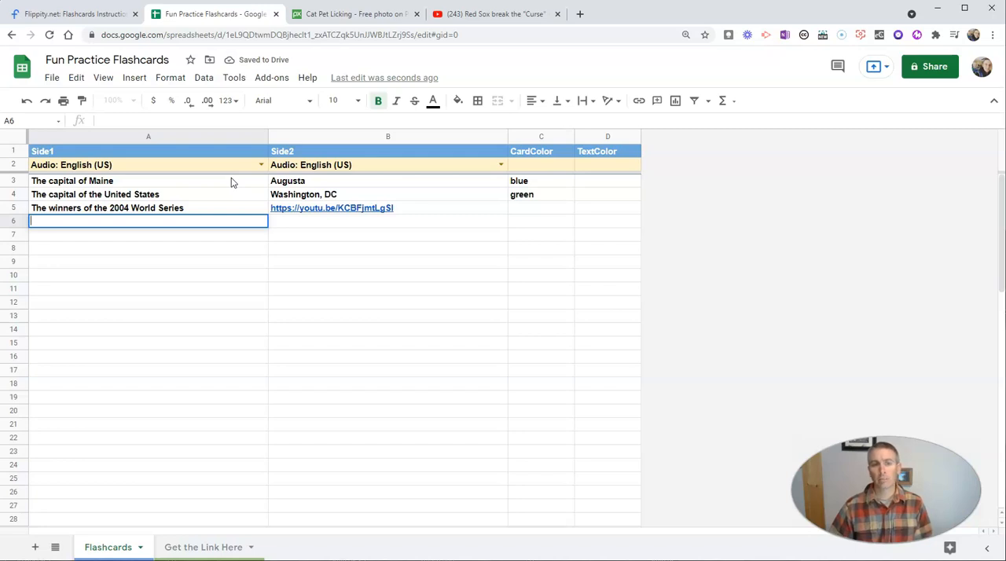
{"action": "left_click", "coordinate": [343, 19]}
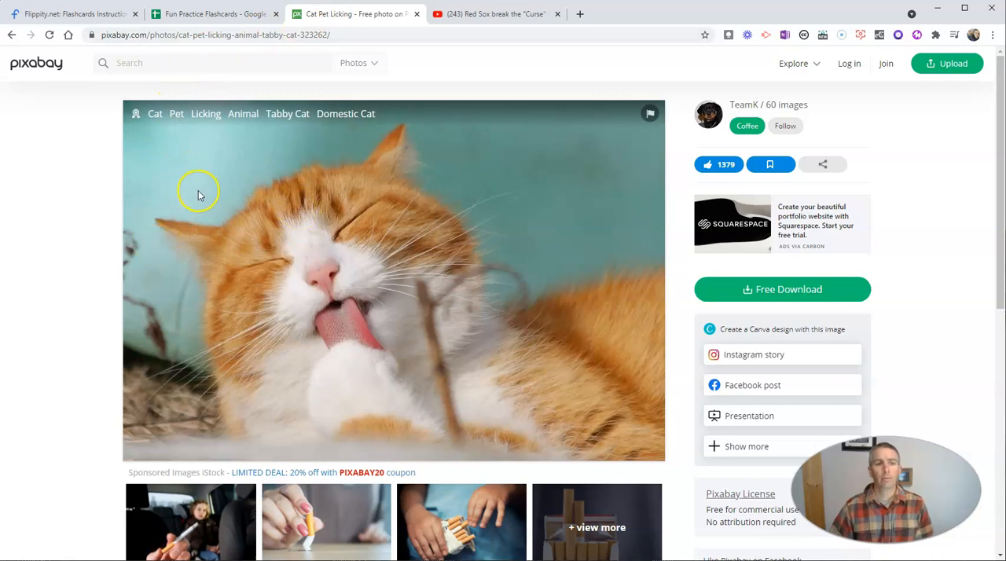
{"action": "right_click", "coordinate": [238, 224]}
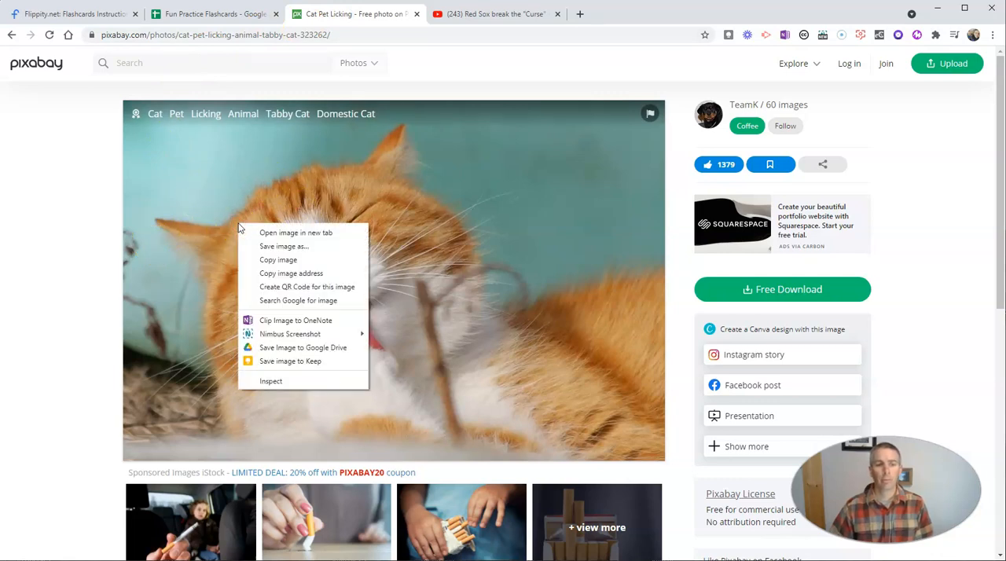
{"action": "left_click", "coordinate": [283, 275]}
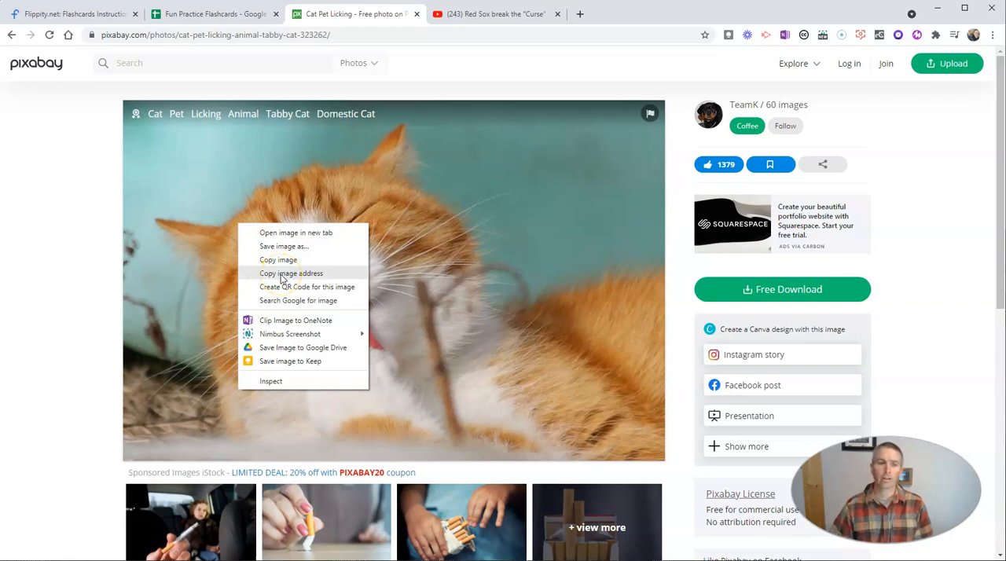
Copy the cat photo's image address from Pixabay and paste it as Side1 in row 6 of the Fun Practice Flashcards sheet.
{"action": "left_click", "coordinate": [282, 274]}
{"action": "left_click", "coordinate": [222, 15]}
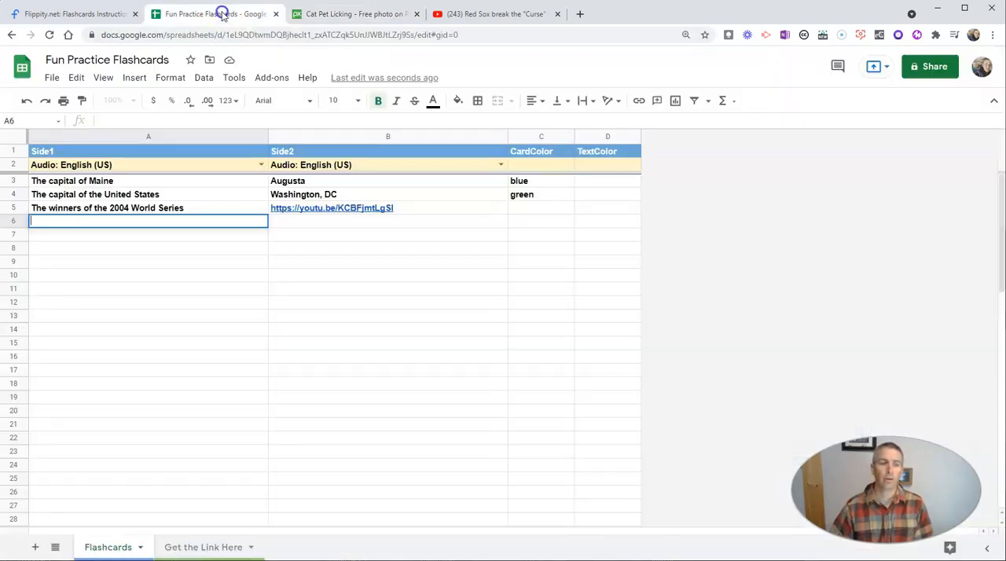
{"action": "double_click", "coordinate": [72, 224]}
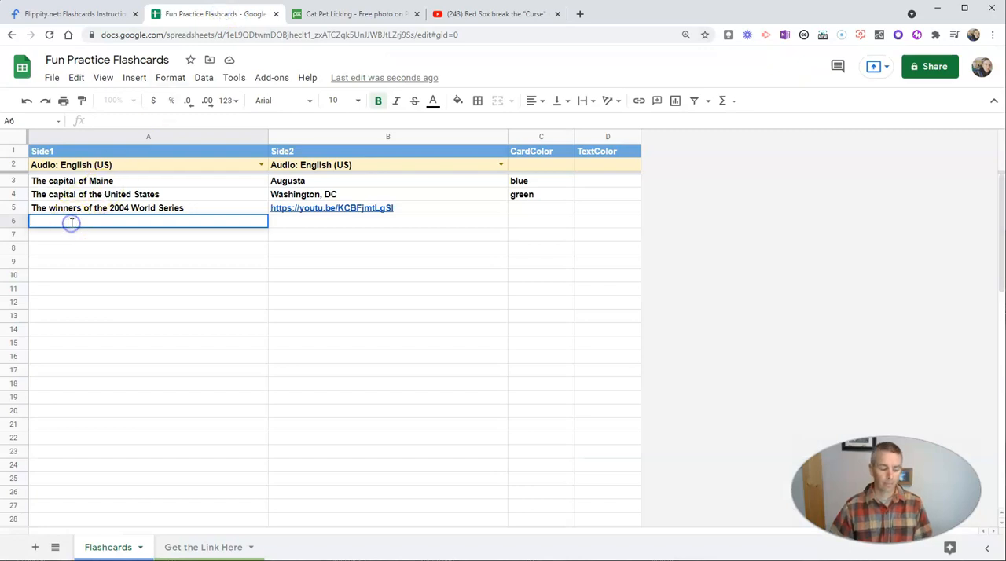
{"action": "key", "text": "ctrl+v"}
Enter "Cat" as Side2 in row 6 and set that flashcard's card color to red.
{"action": "double_click", "coordinate": [354, 222]}
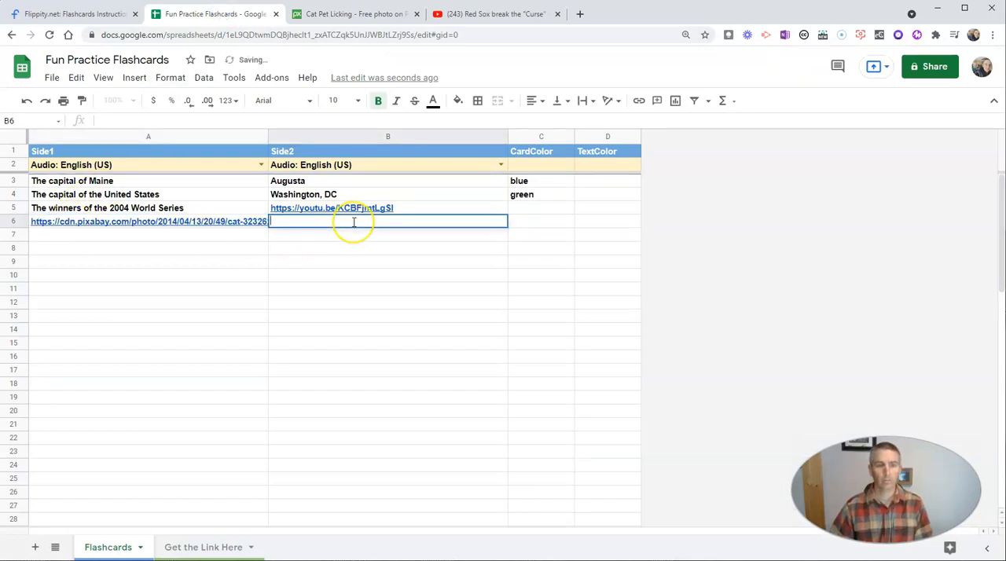
{"action": "type", "text": "Cat"}
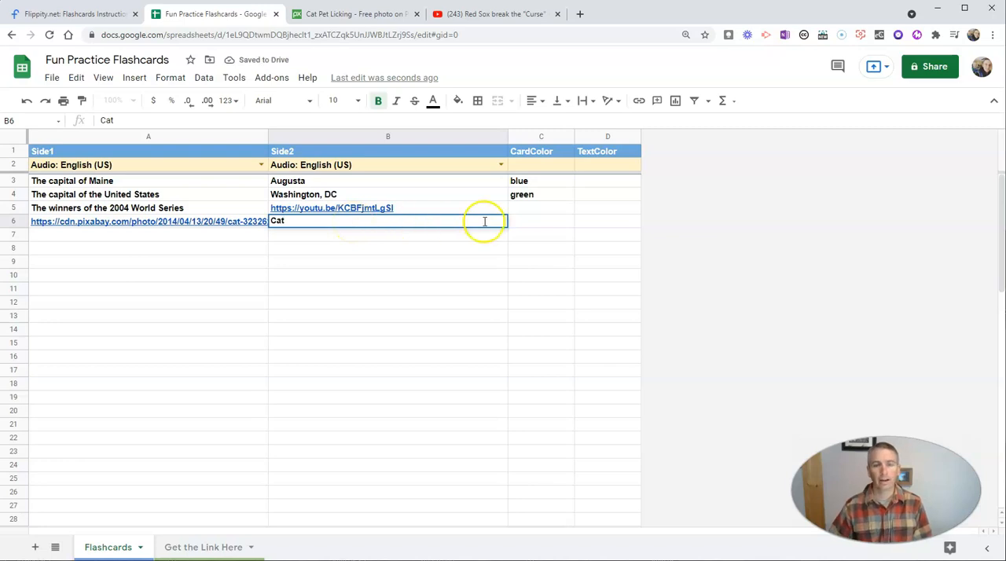
{"action": "left_click", "coordinate": [532, 221]}
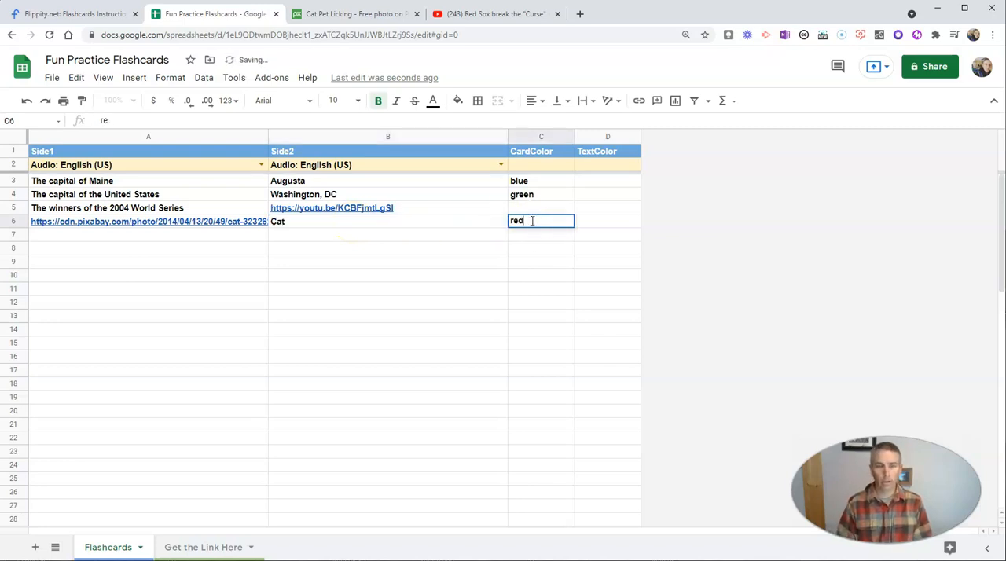
{"action": "left_click", "coordinate": [572, 250]}
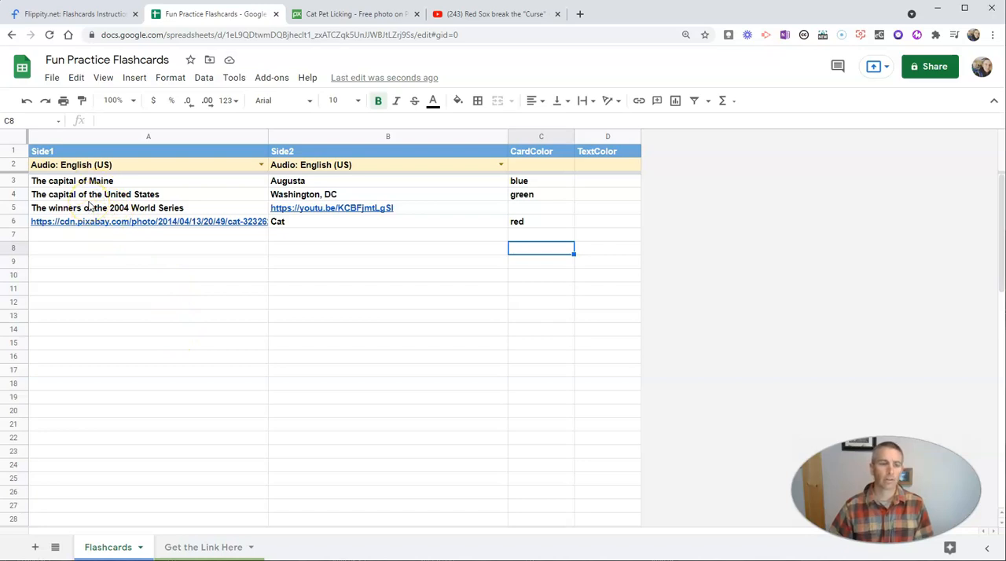
Publish the entire flashcards spreadsheet to the web as a web page and close the publishing dialog.
{"action": "left_click", "coordinate": [52, 78]}
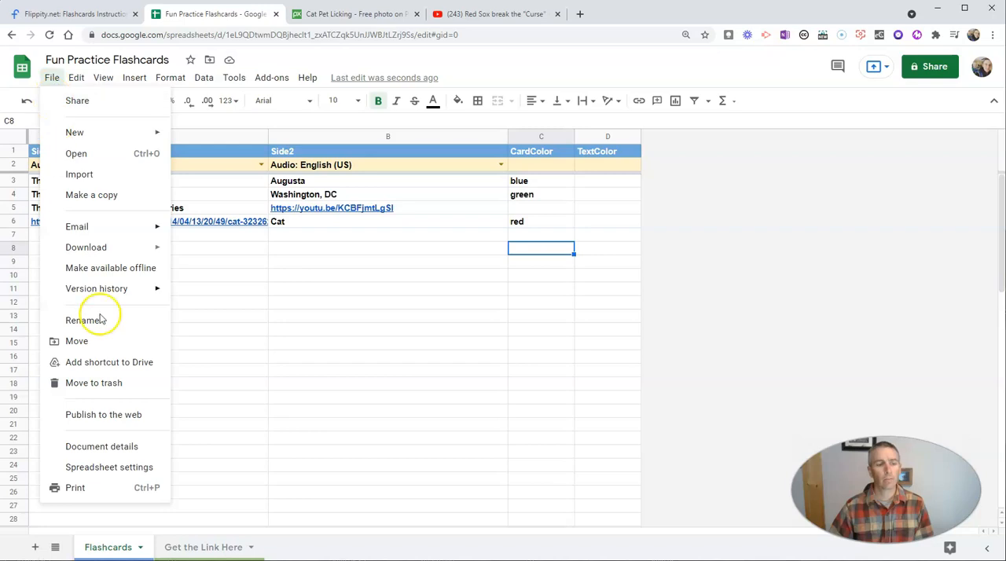
{"action": "left_click", "coordinate": [126, 415]}
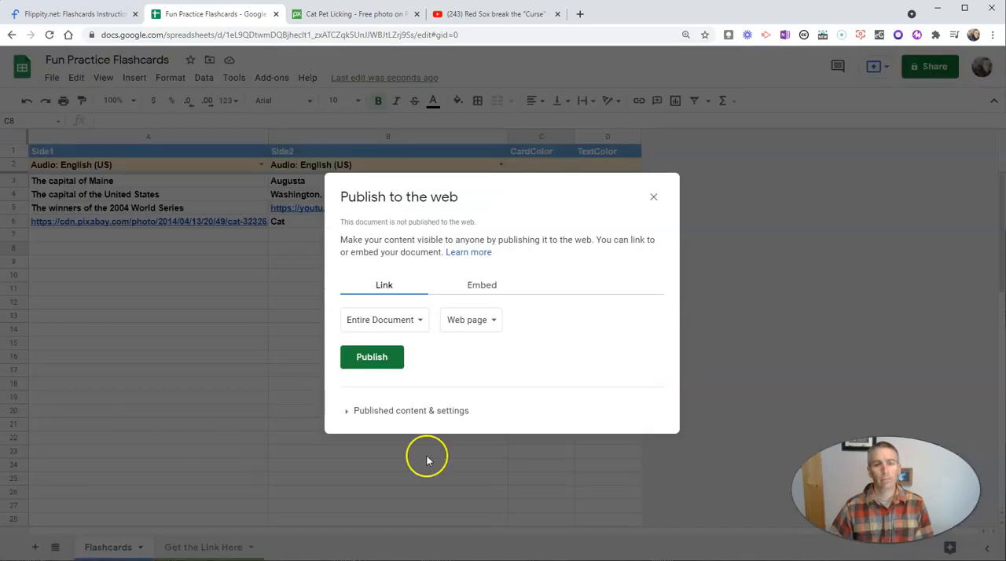
{"action": "left_click", "coordinate": [372, 360]}
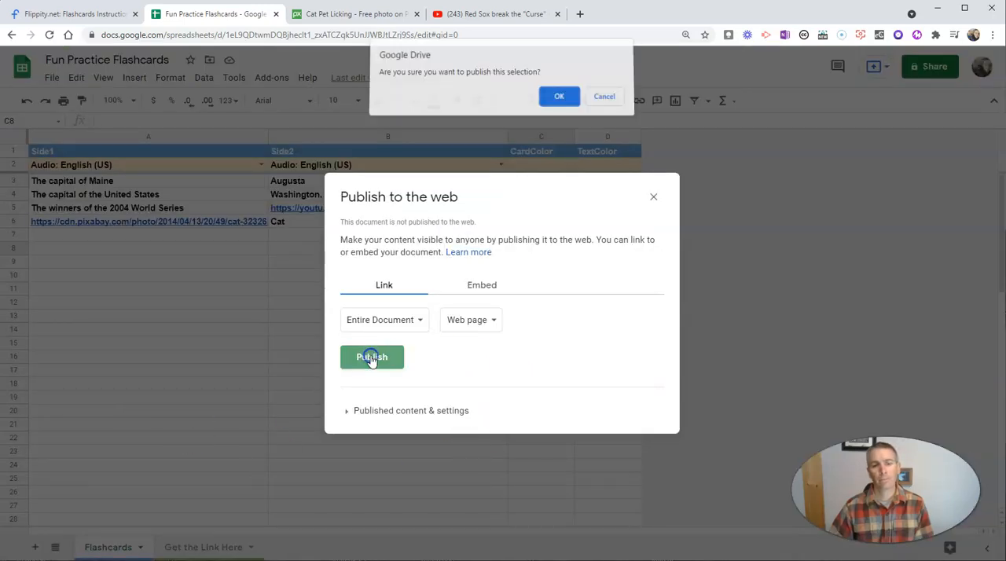
{"action": "left_click", "coordinate": [557, 102]}
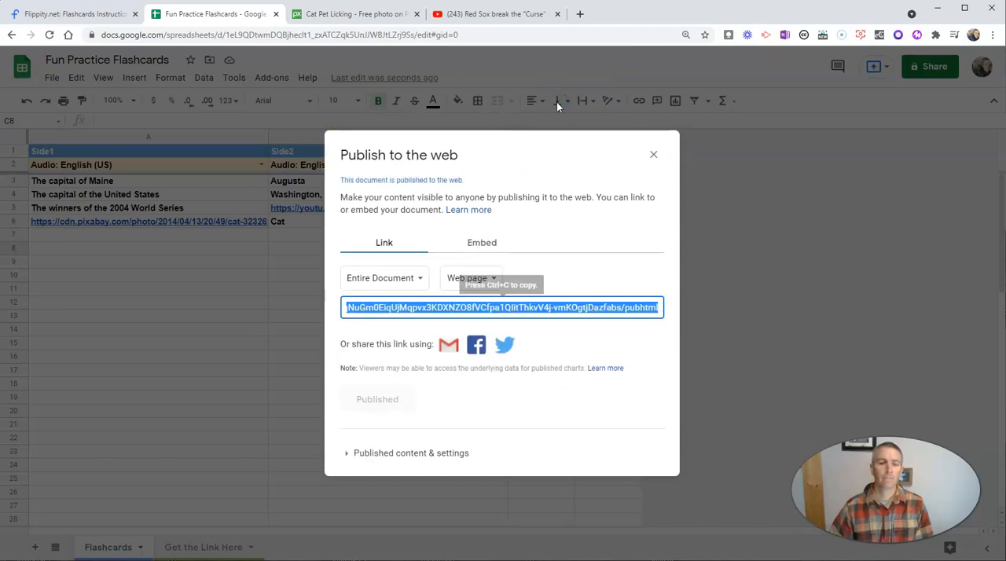
{"action": "left_click", "coordinate": [653, 156]}
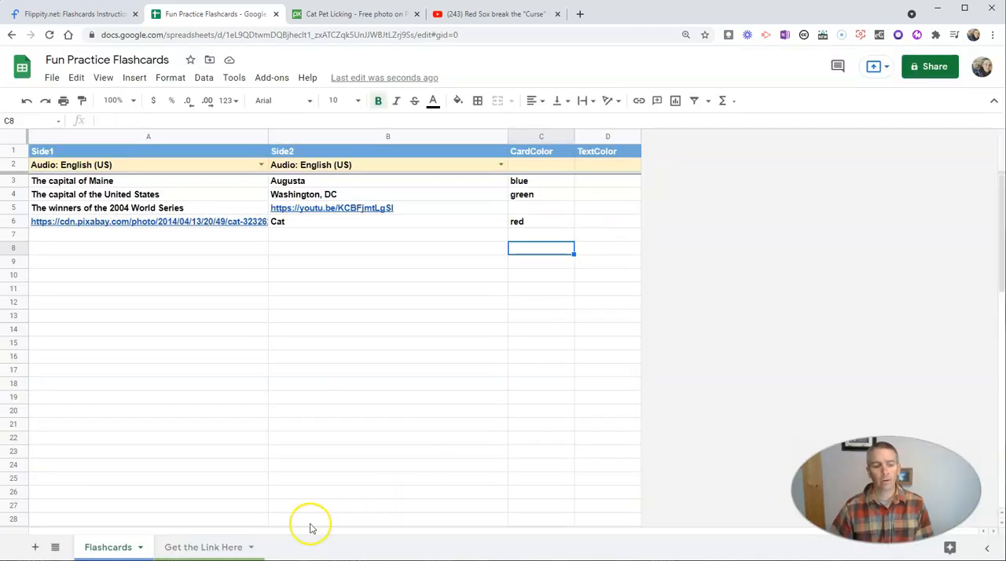
Open the Flippity flashcards link from the Get the Link Here sheet and select the web address of the flashcards page.
{"action": "left_click", "coordinate": [201, 548]}
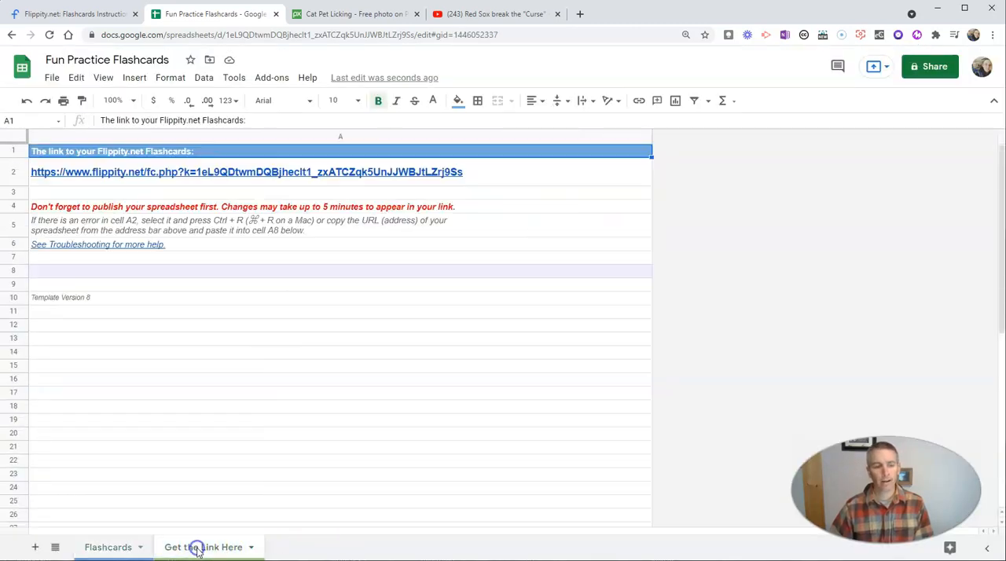
{"action": "left_click", "coordinate": [228, 173]}
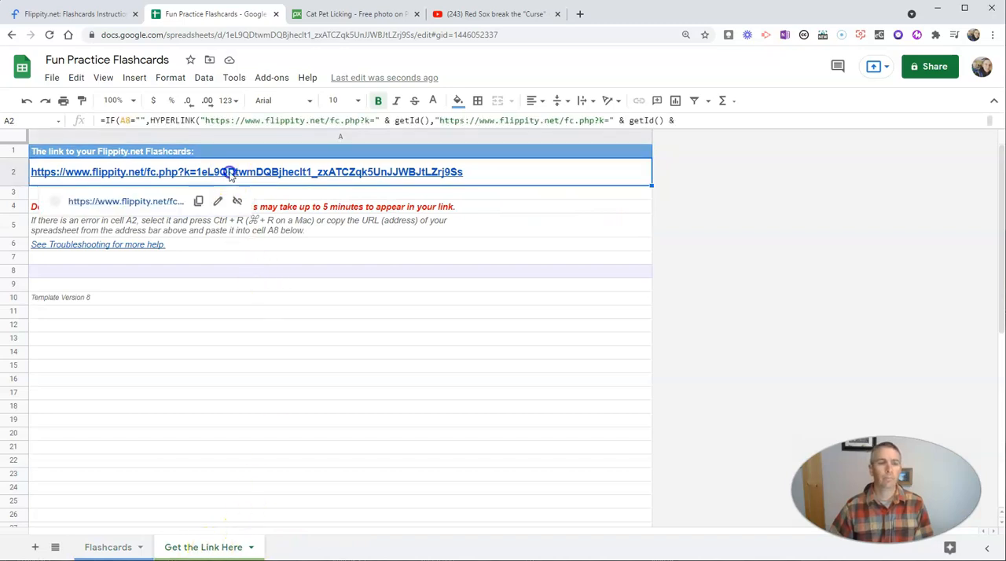
{"action": "left_click", "coordinate": [128, 203]}
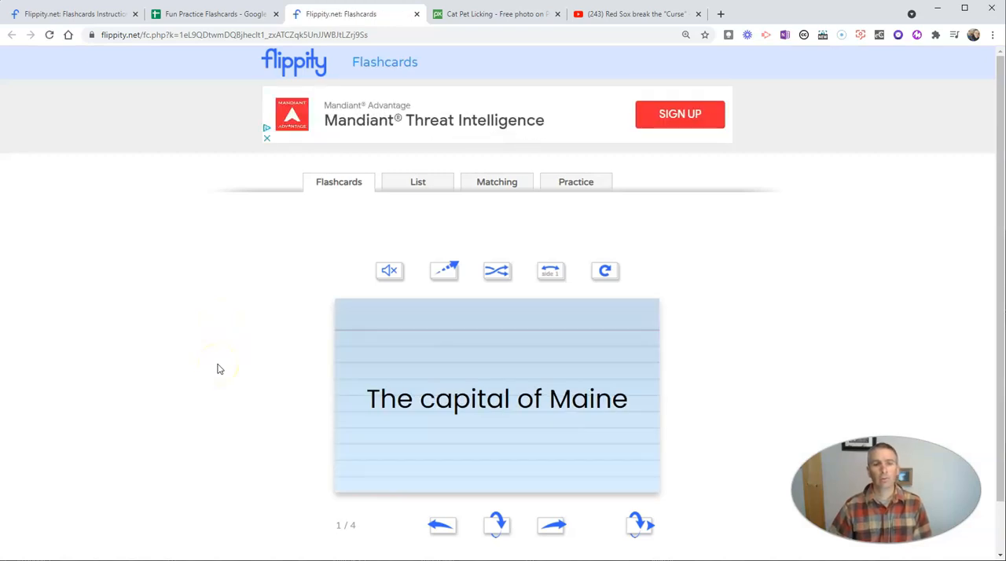
{"action": "scroll", "coordinate": [219, 369], "scroll_direction": "down", "scroll_amount": 1}
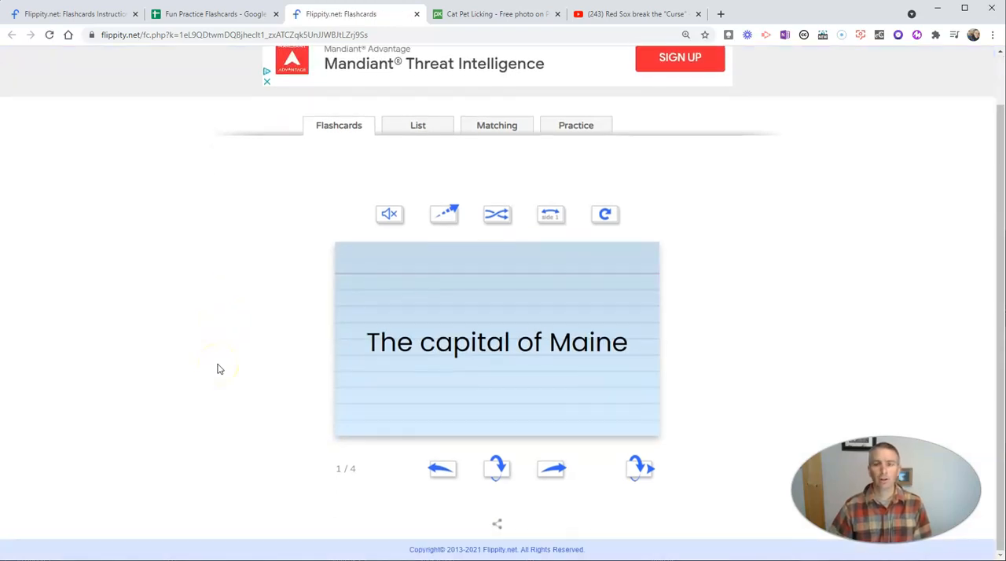
{"action": "left_click", "coordinate": [397, 34]}
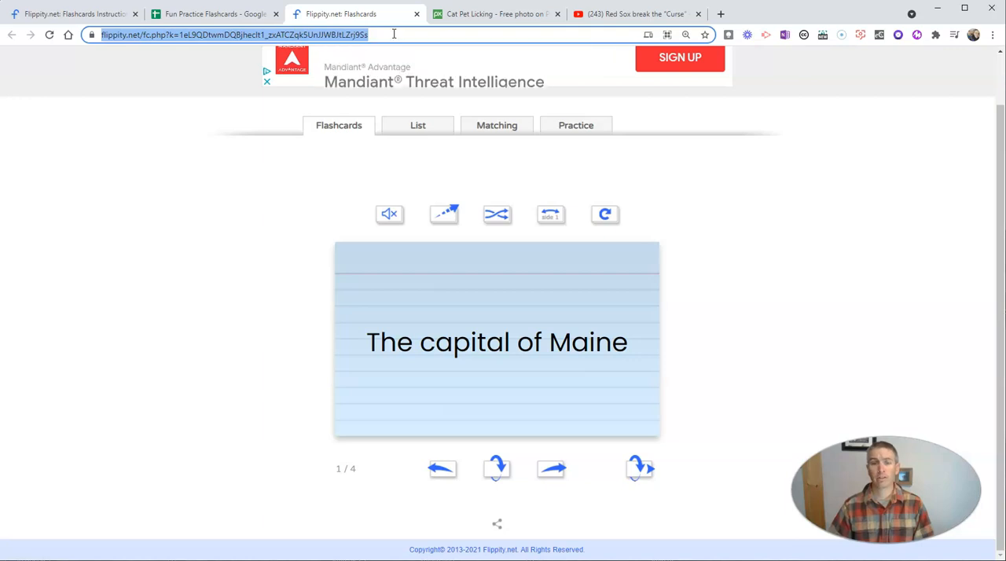
Go through all four flashcards, flipping them to check the text, video and cat image sides.
{"action": "left_click", "coordinate": [495, 475]}
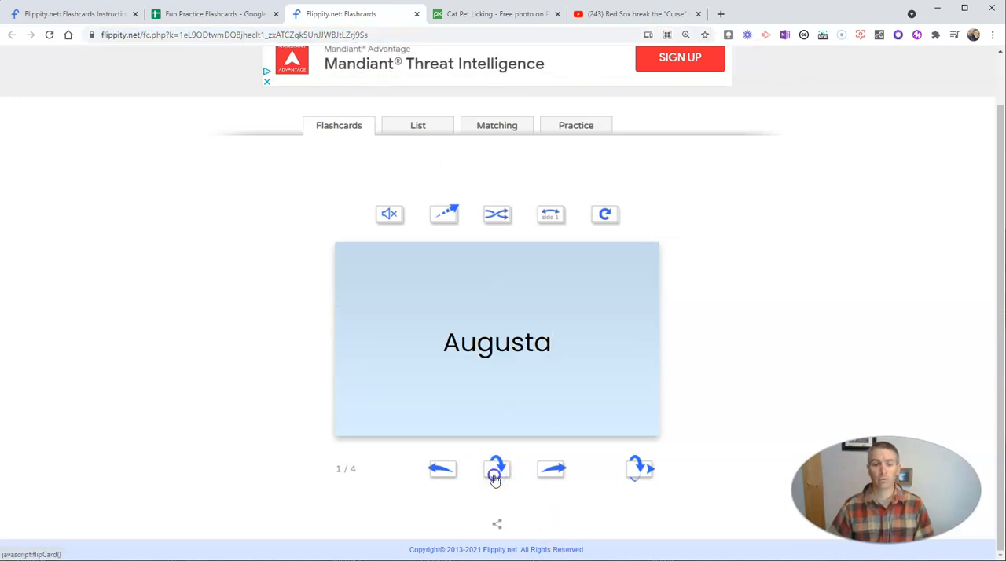
{"action": "left_click", "coordinate": [496, 475]}
{"action": "left_click", "coordinate": [553, 472]}
{"action": "left_click", "coordinate": [503, 474]}
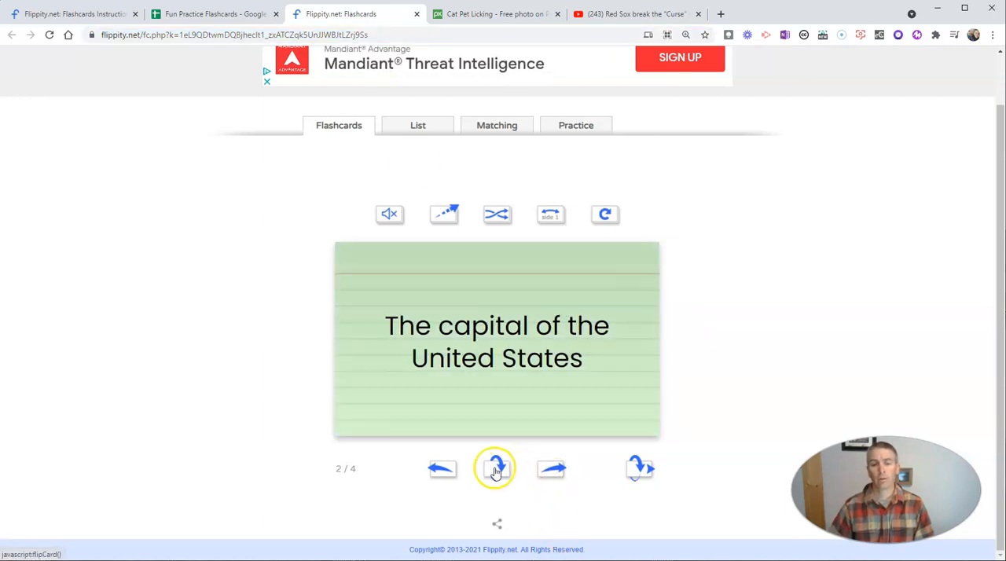
{"action": "left_click", "coordinate": [554, 472]}
{"action": "left_click", "coordinate": [498, 470]}
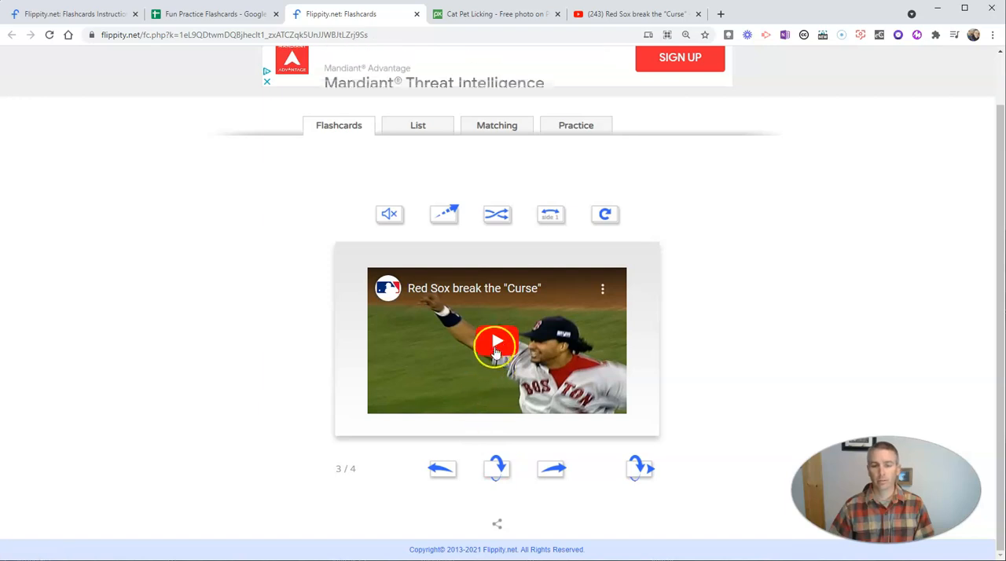
{"action": "left_click", "coordinate": [554, 470]}
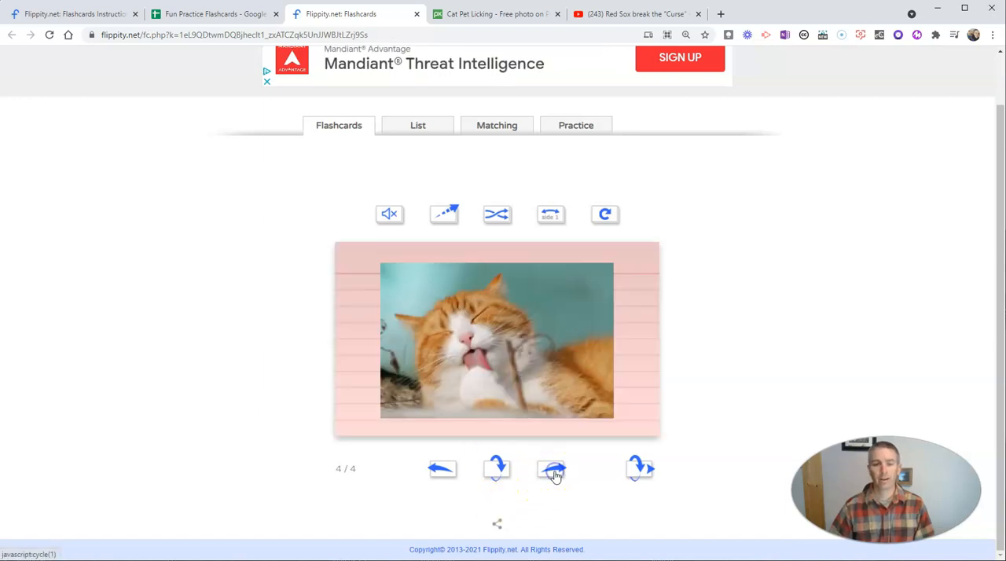
{"action": "left_click", "coordinate": [500, 472]}
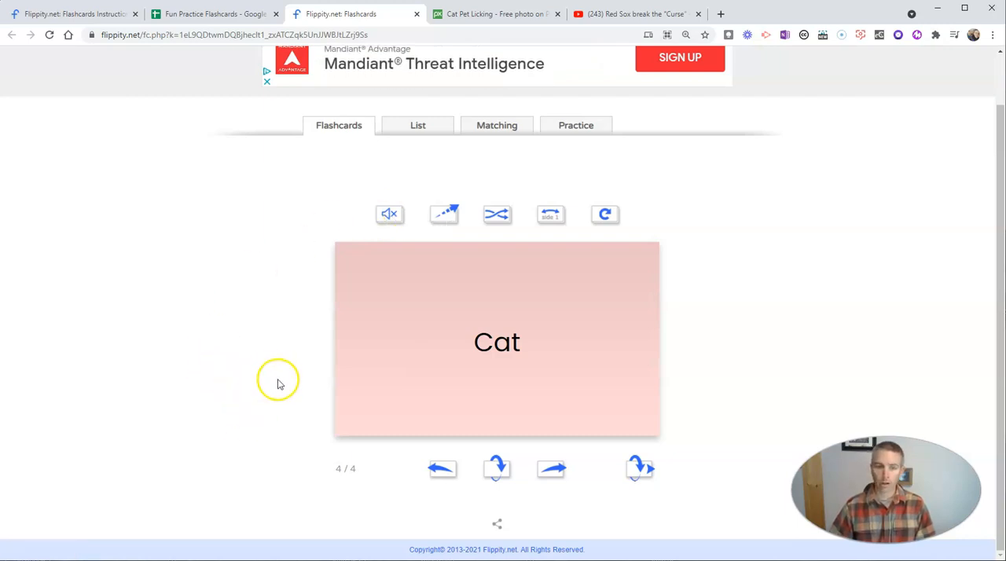
Turn on the flashcard audio, flip the Cat card to its image side and back, and mute the audio again.
{"action": "left_click", "coordinate": [389, 214]}
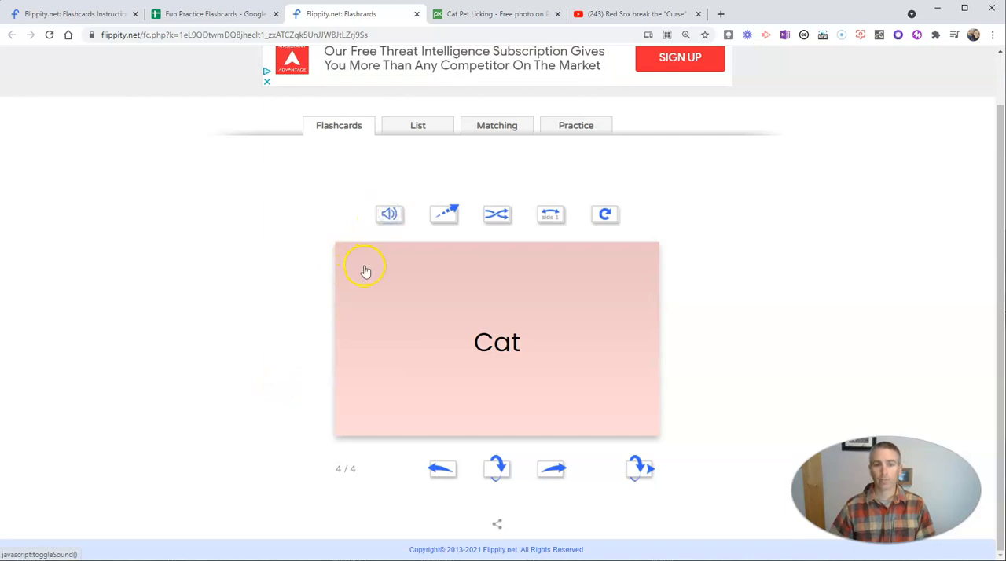
{"action": "left_click", "coordinate": [496, 472]}
{"action": "left_click", "coordinate": [496, 474]}
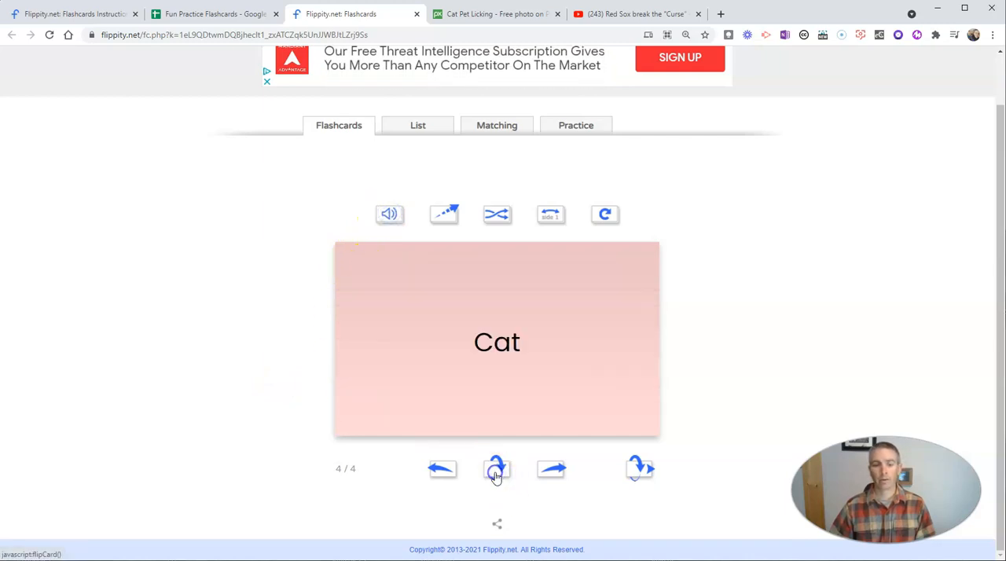
{"action": "left_click", "coordinate": [381, 223]}
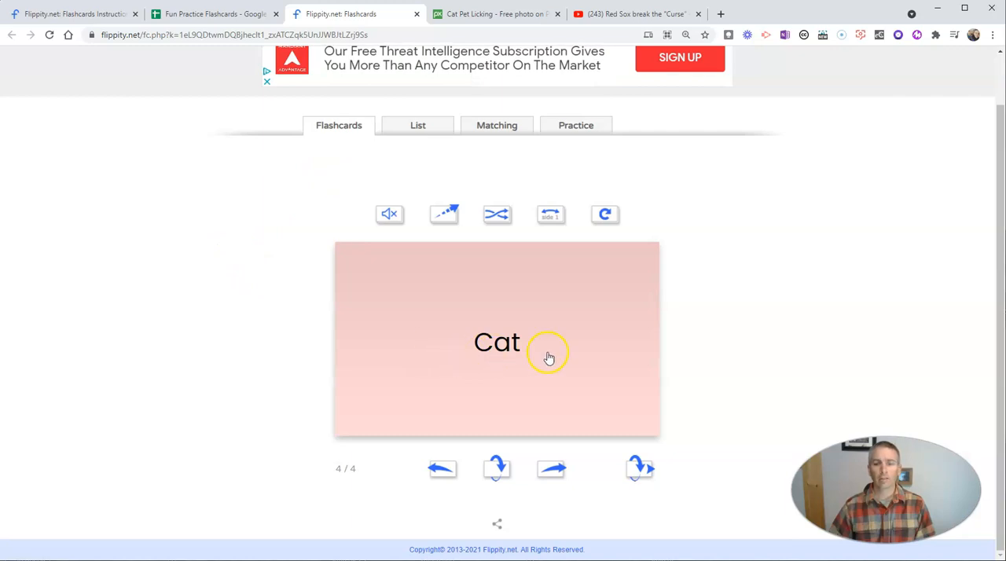
View the flashcard set as a List and as a Matching game, and open the Practice activity.
{"action": "left_click", "coordinate": [420, 127]}
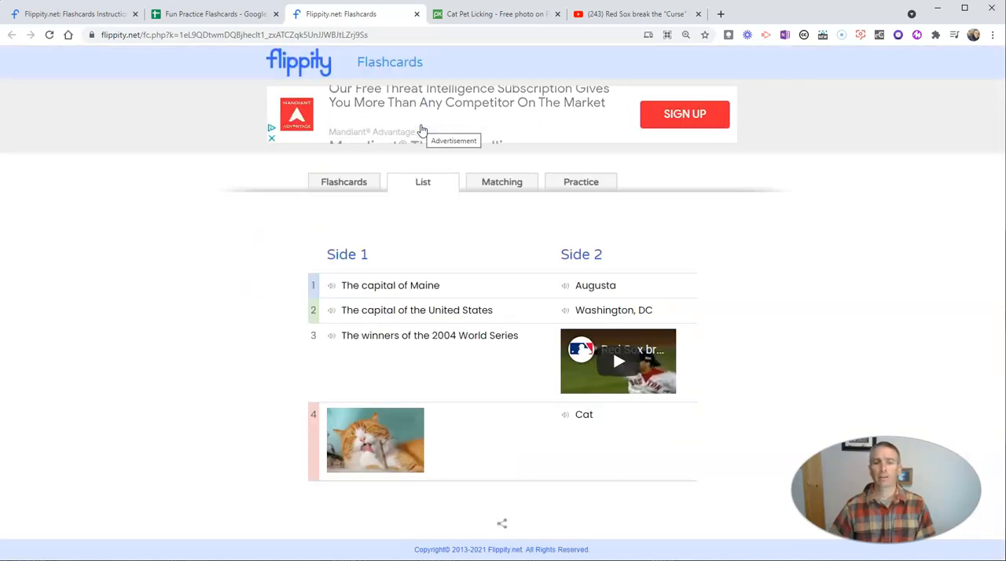
{"action": "left_click", "coordinate": [502, 187]}
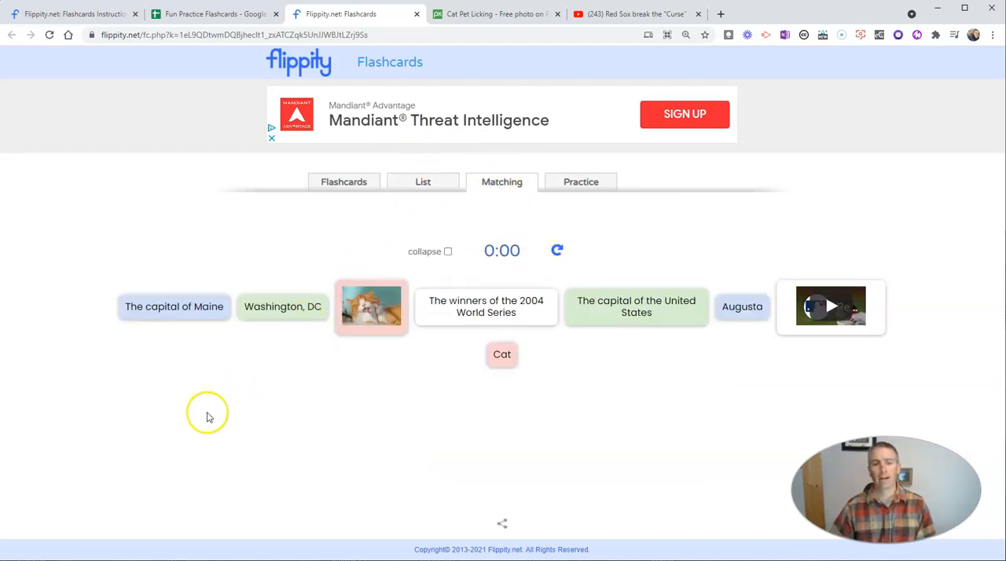
{"action": "left_click", "coordinate": [588, 183]}
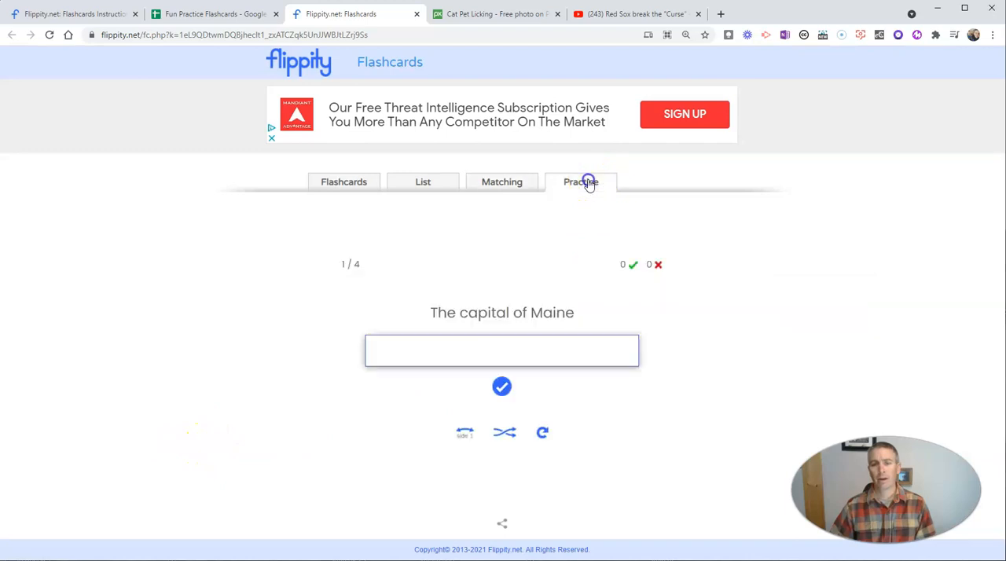
Answer the practice question about the capital of Maine with "Augusta" and continue to the next question.
{"action": "left_click", "coordinate": [476, 349]}
{"action": "type", "text": "Augusta"}
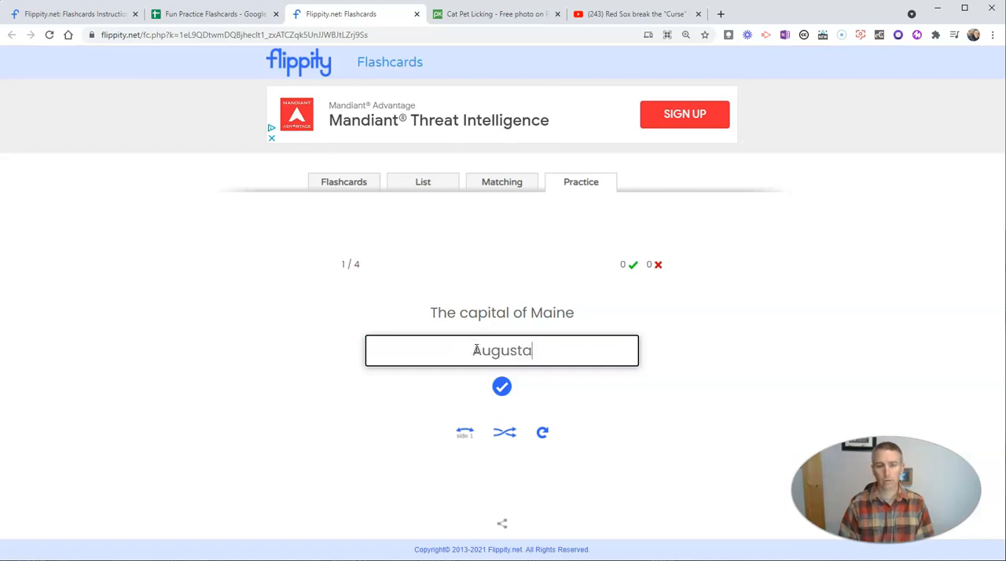
{"action": "left_click", "coordinate": [500, 386]}
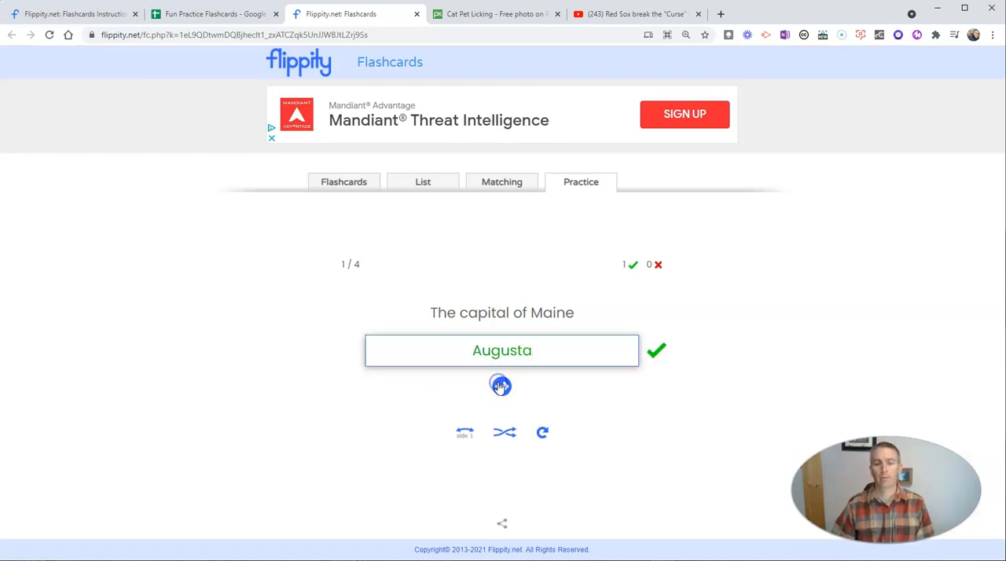
{"action": "left_click", "coordinate": [502, 386]}
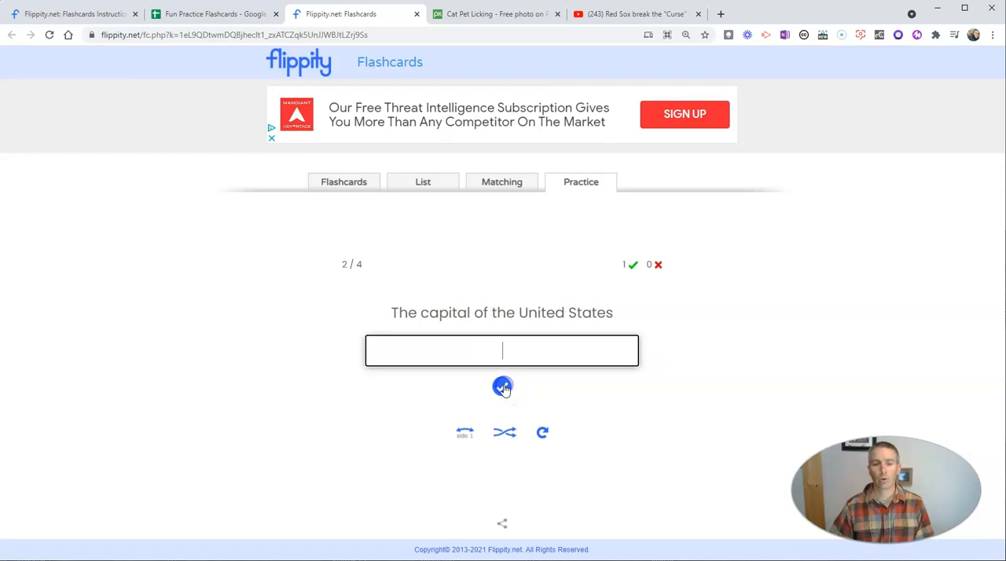
Answer the practice question about the capital of the United States with "Washington" and continue to the 2004 World Series question.
{"action": "type", "text": "Wa"}
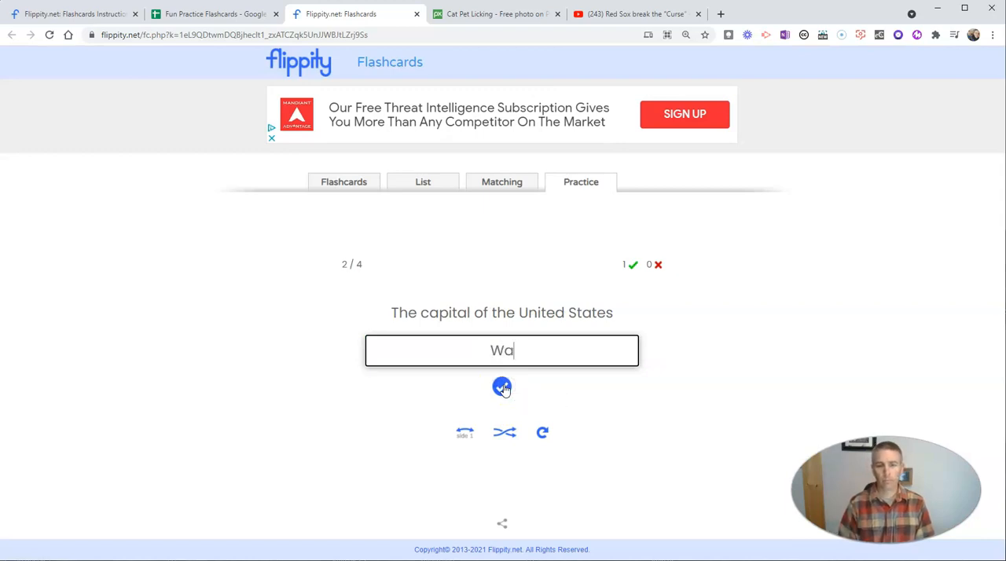
{"action": "type", "text": "shington"}
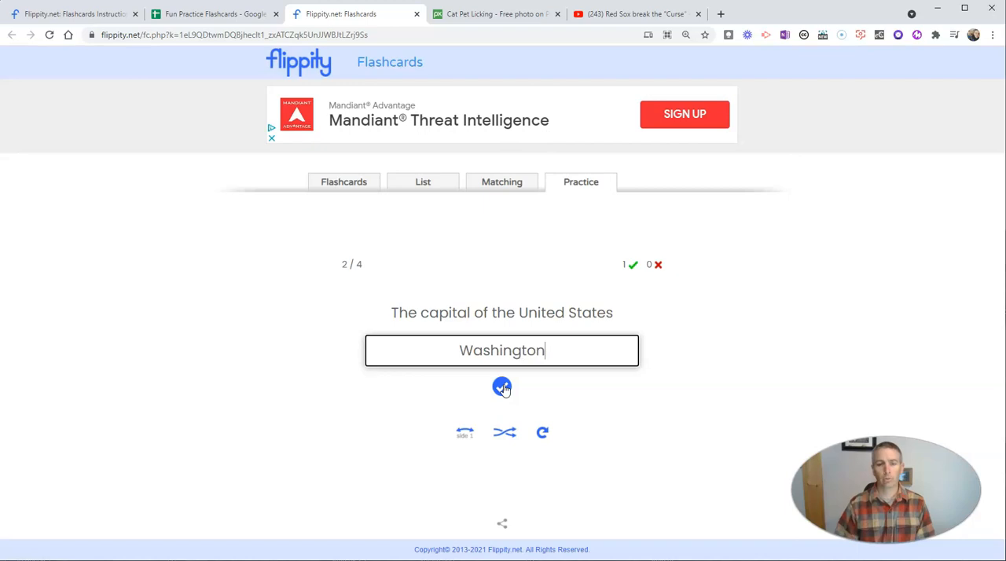
{"action": "left_click", "coordinate": [502, 388]}
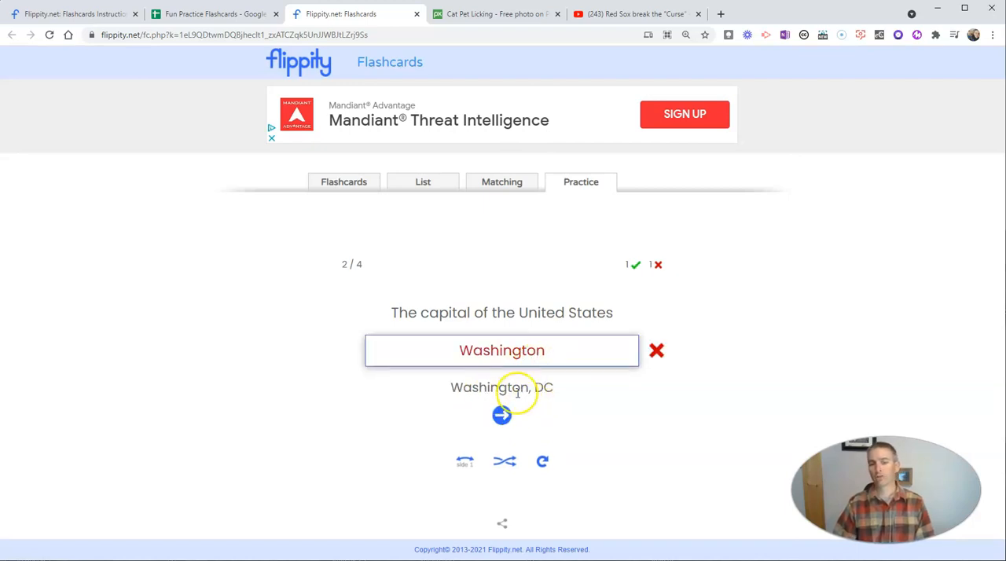
{"action": "left_click", "coordinate": [502, 415]}
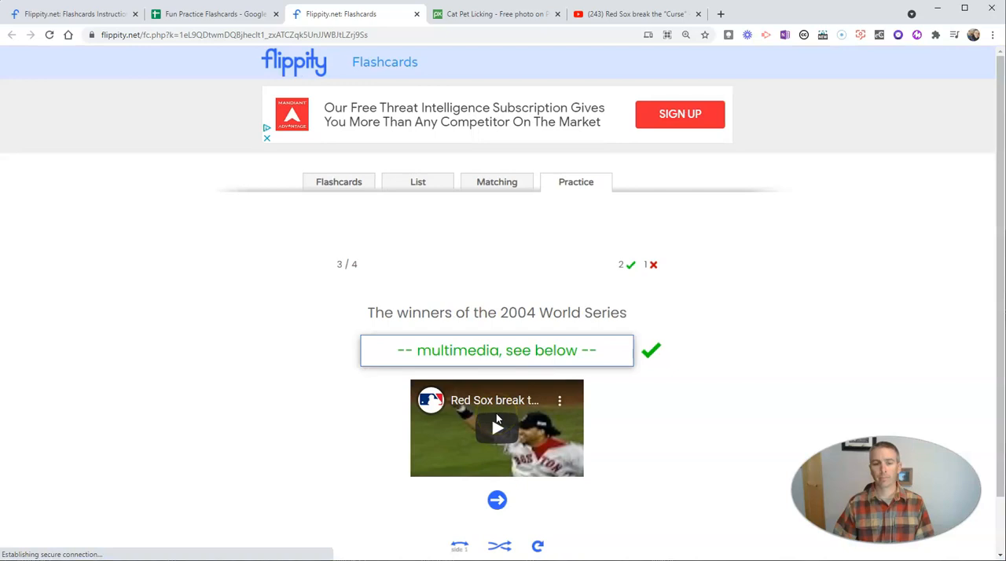
{"action": "left_click", "coordinate": [405, 363]}
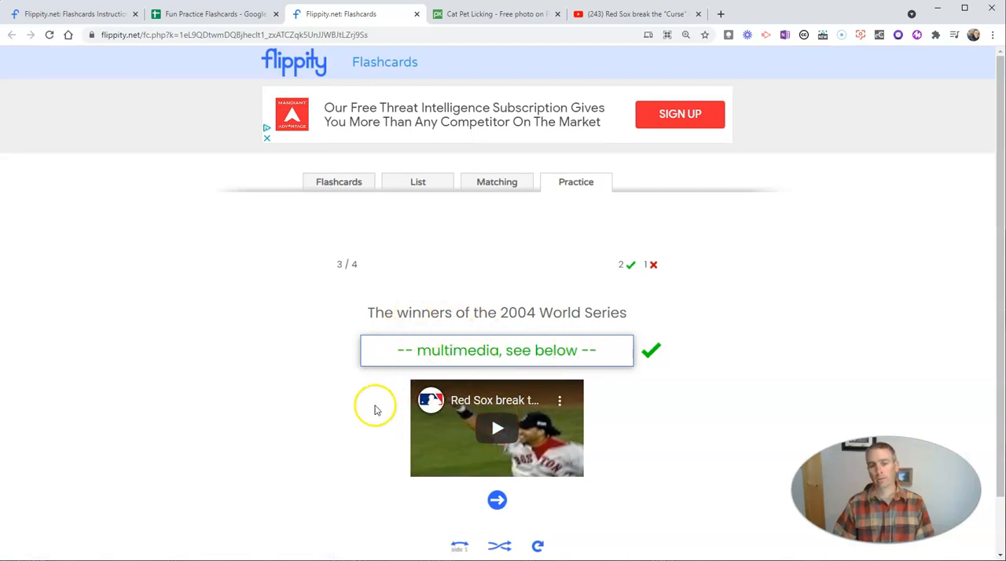
Continue past the 2004 World Series question and answer the final picture question with "Cat".
{"action": "scroll", "coordinate": [371, 424], "scroll_direction": "down", "scroll_amount": 1}
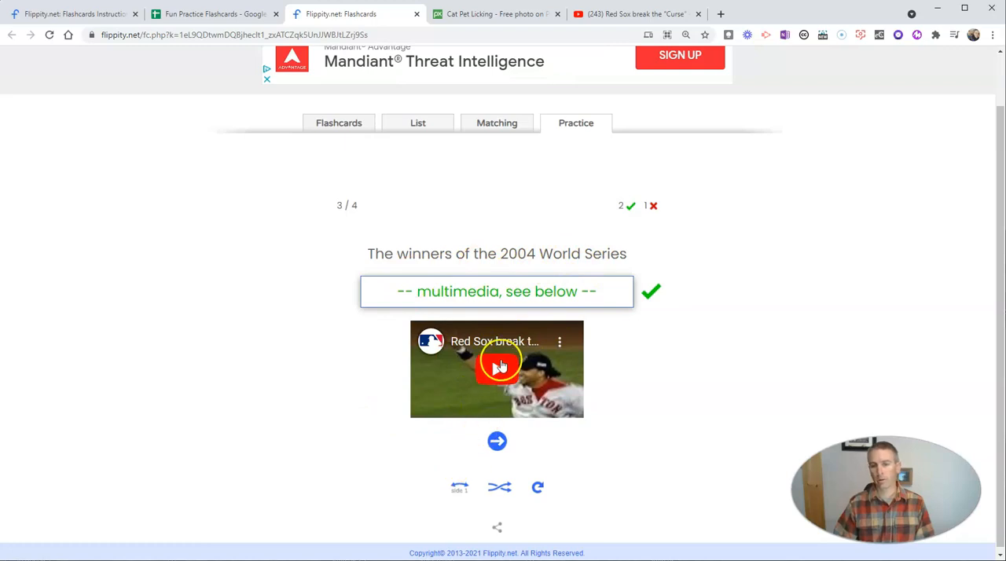
{"action": "left_click", "coordinate": [498, 443]}
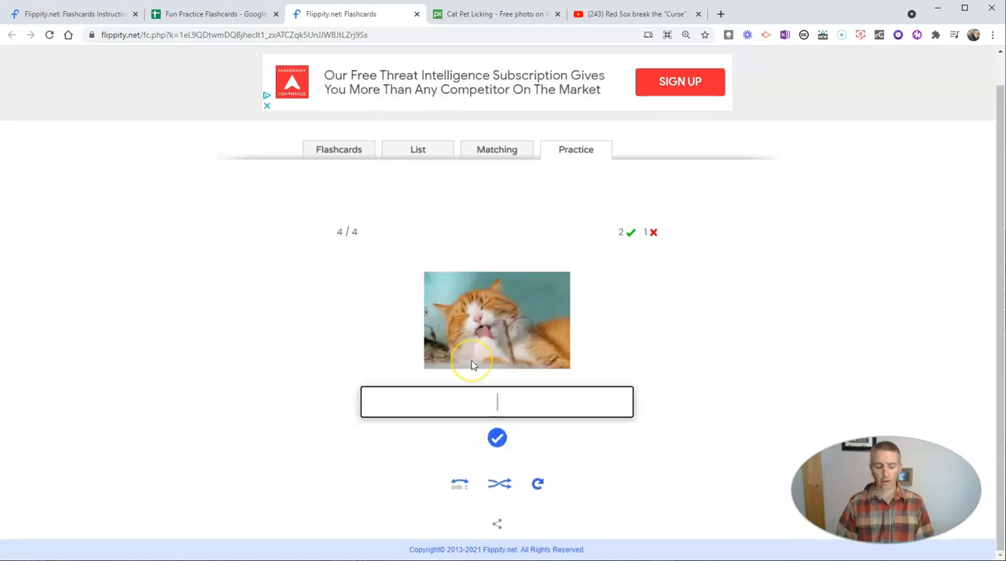
{"action": "key", "text": "Return"}
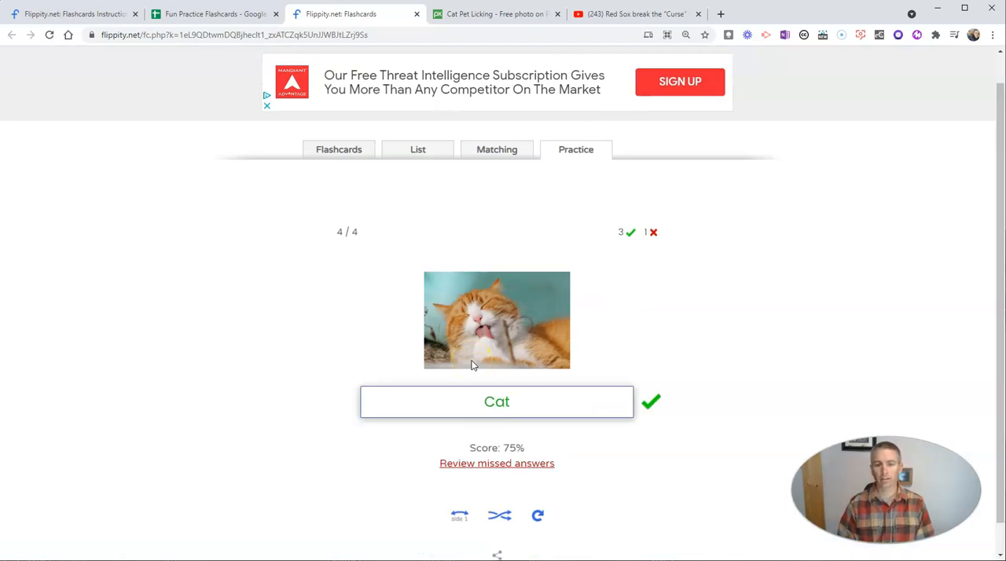
{"action": "left_click", "coordinate": [521, 401]}
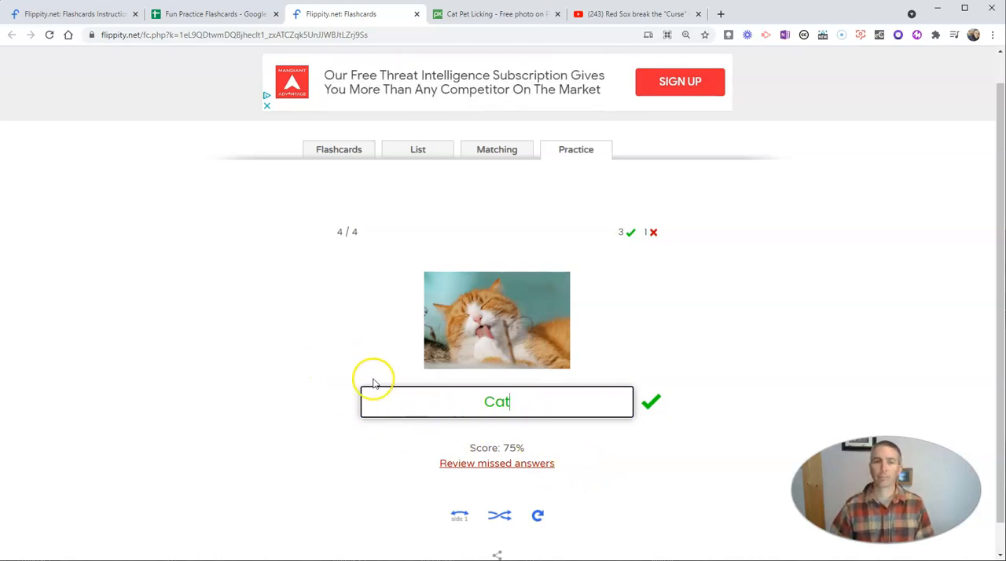
View the Flashcards sheet of the Fun Practice Flashcards spreadsheet, and return from the Flippity instructions to the overview of spreadsheet-based activities.
{"action": "left_click", "coordinate": [201, 16]}
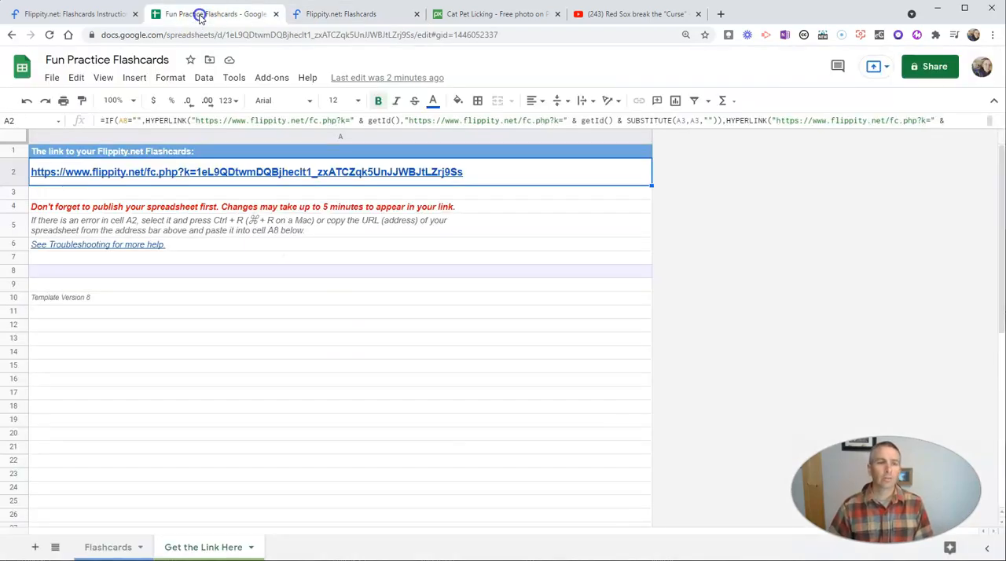
{"action": "left_click", "coordinate": [108, 548]}
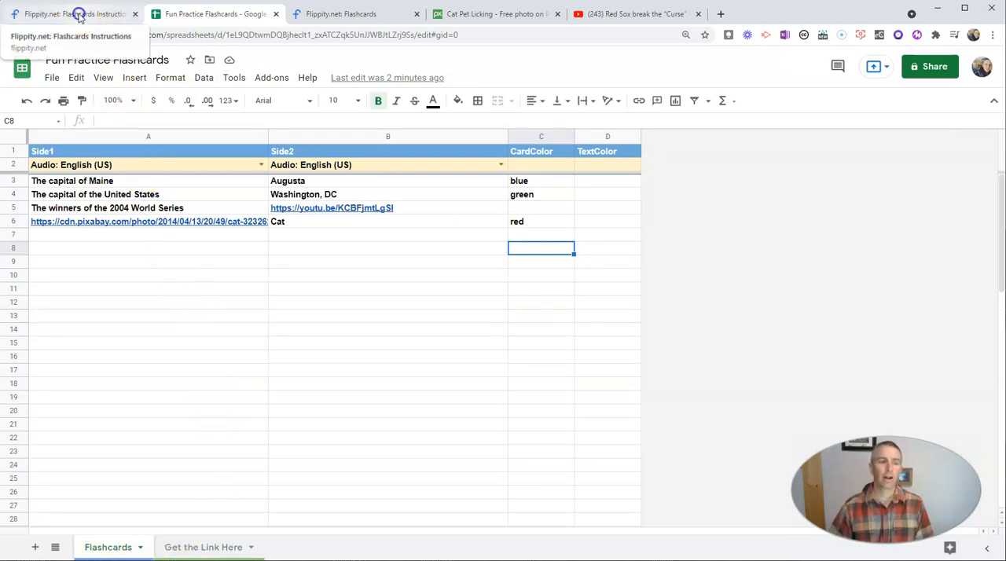
{"action": "left_click", "coordinate": [79, 16]}
{"action": "left_click", "coordinate": [11, 36]}
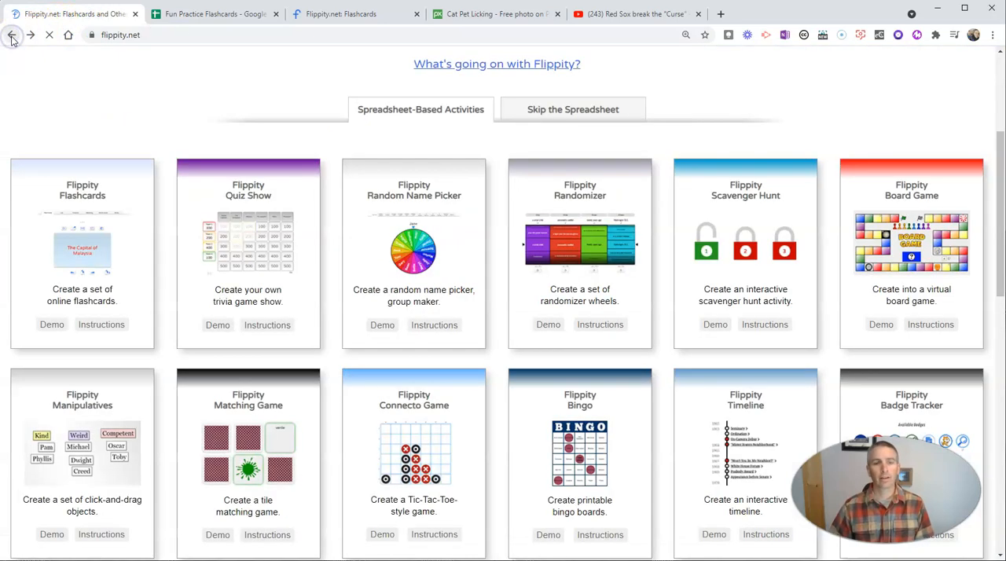